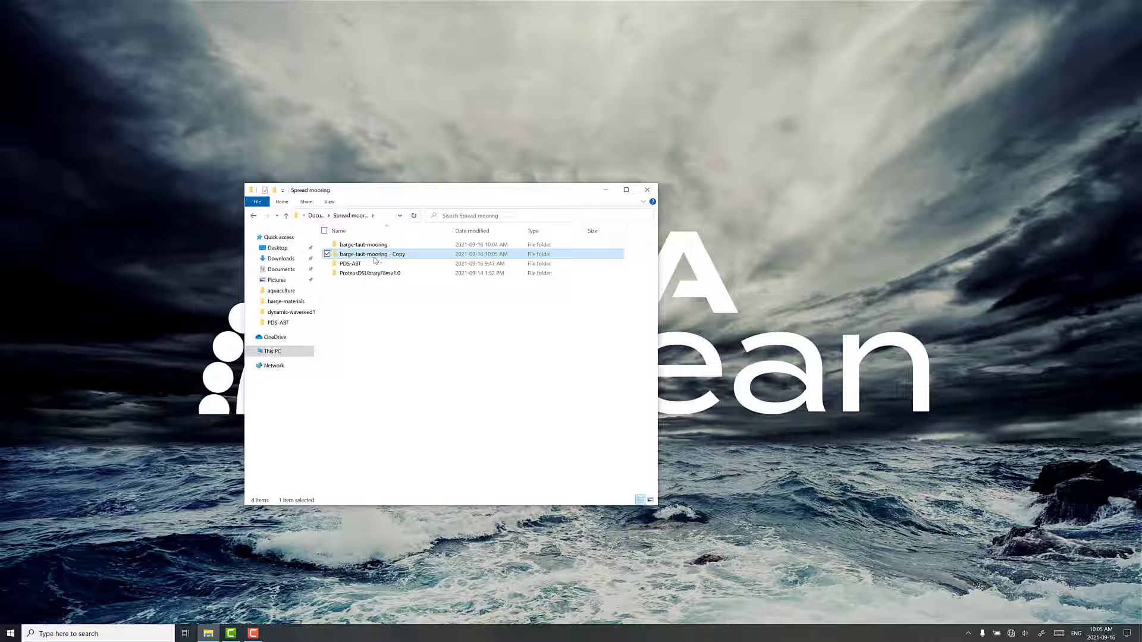
# Rename the copied barge-taut-mooring folder as barge-materials and open the barge-taut-mooring project inside it
pyautogui.click(380, 255)
pyautogui.click(355, 254)
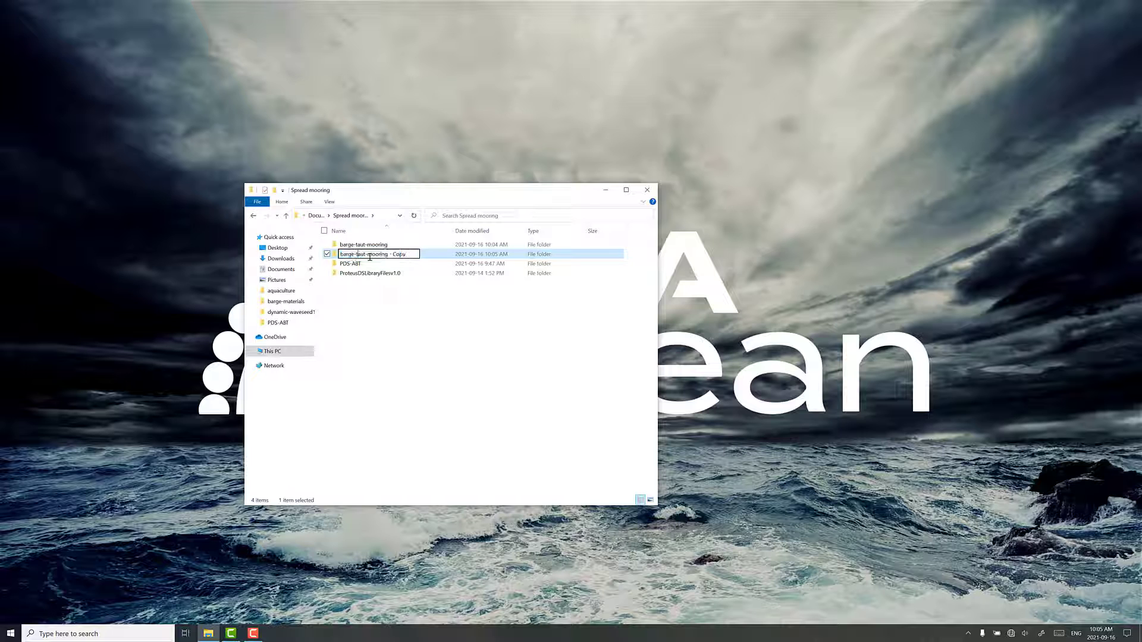
pyautogui.moveTo(356, 255); pyautogui.dragTo(548, 293)
pyautogui.press('Delete')
pyautogui.write('materials')
pyautogui.press('Return')
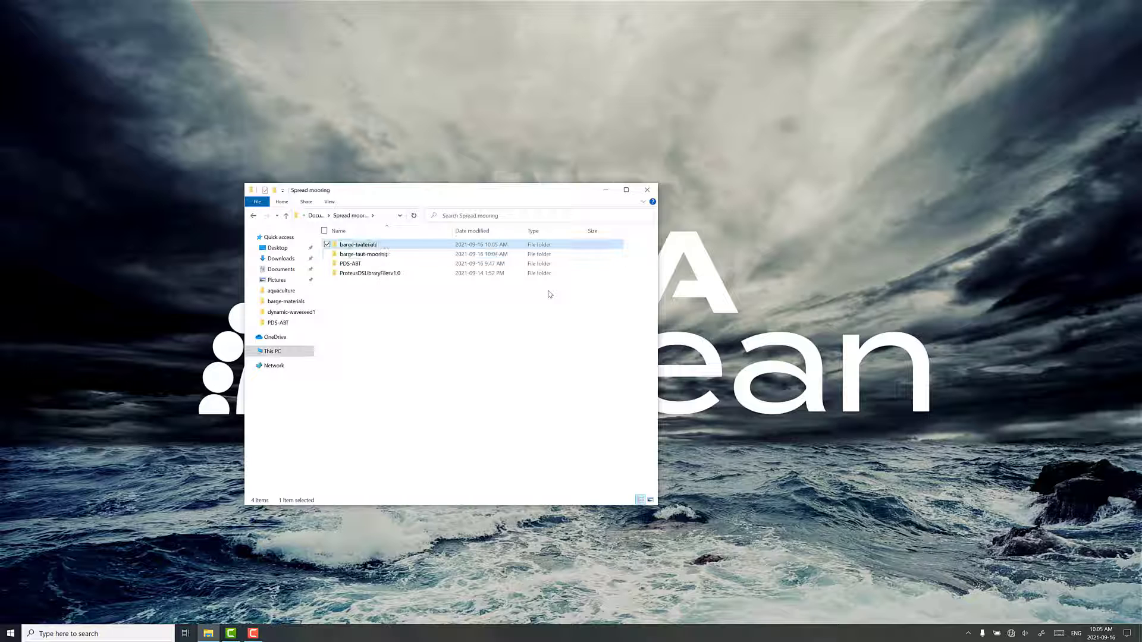
pyautogui.press('Return')
pyautogui.doubleClick(347, 275)
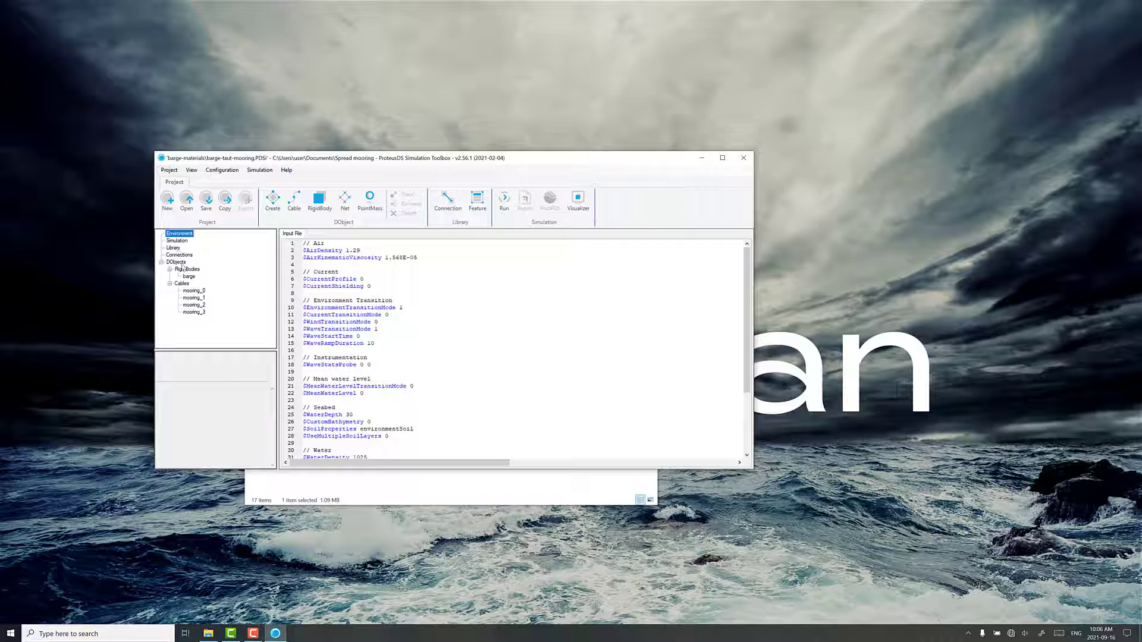
# Set CableSegmentMode to 1 in mooring_0's input file and resolve its follower properties
pyautogui.click(194, 291)
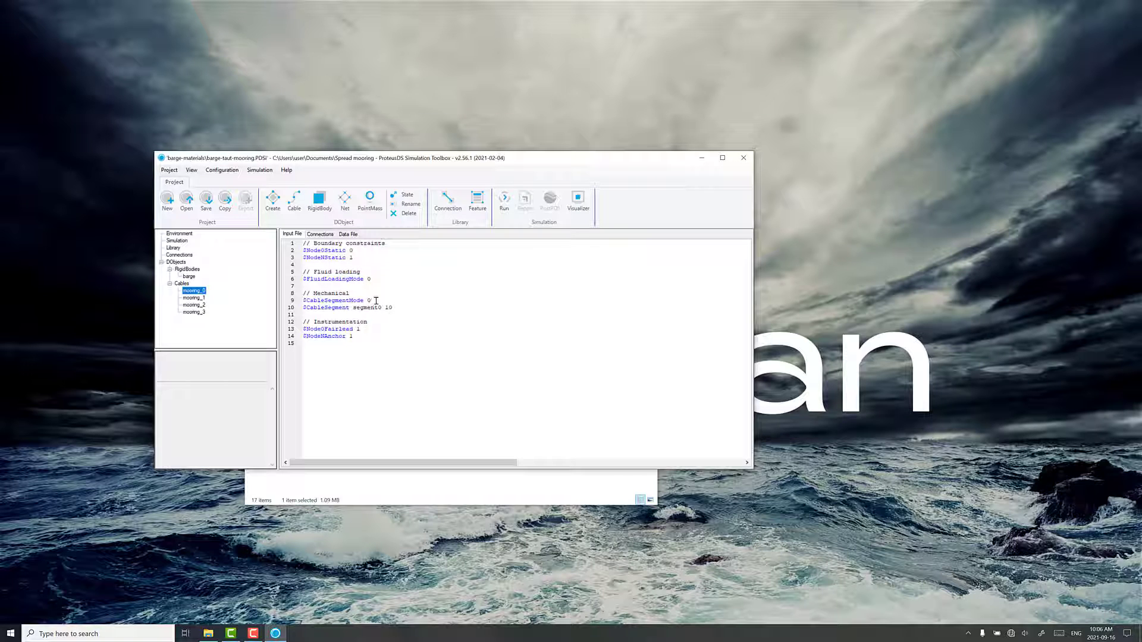
pyautogui.click(377, 300)
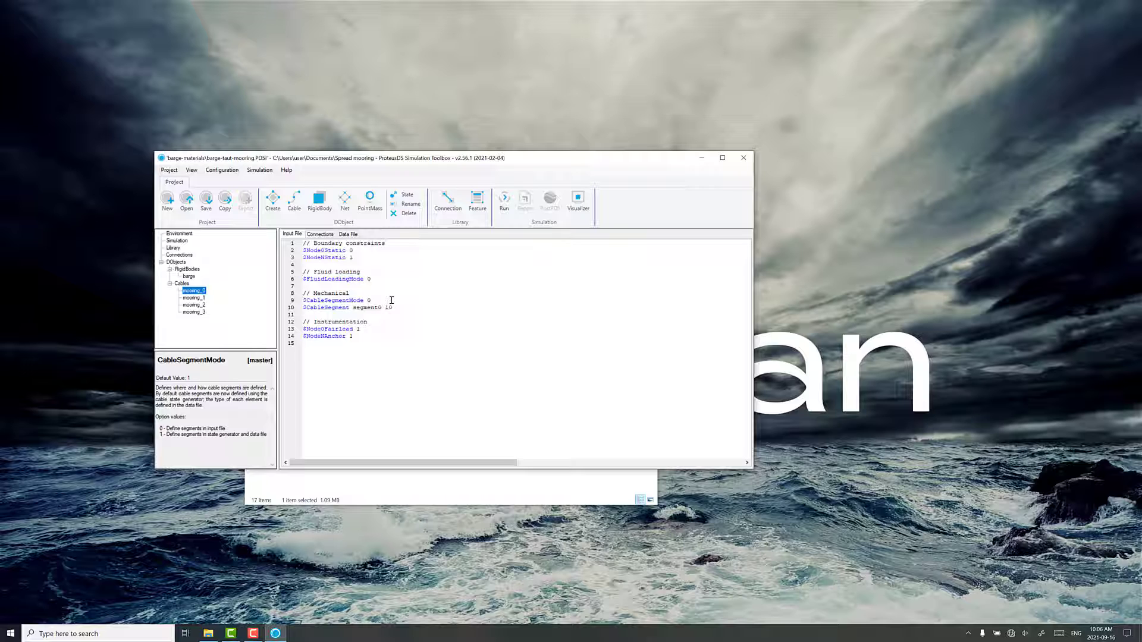
pyautogui.press('BackSpace')
pyautogui.write('1')
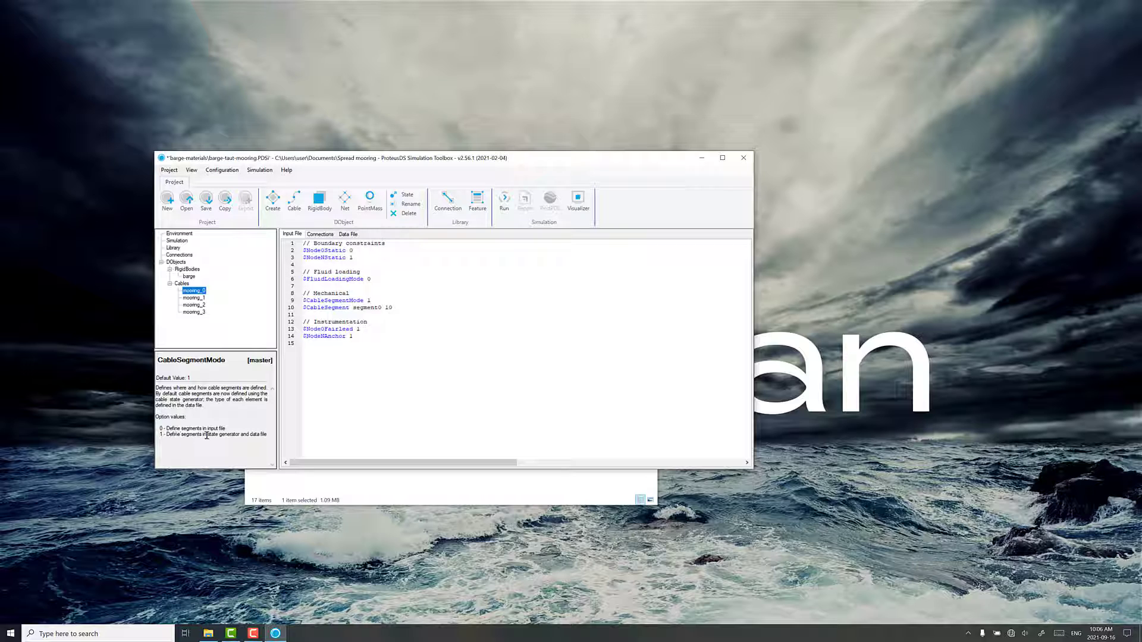
pyautogui.rightClick(370, 301)
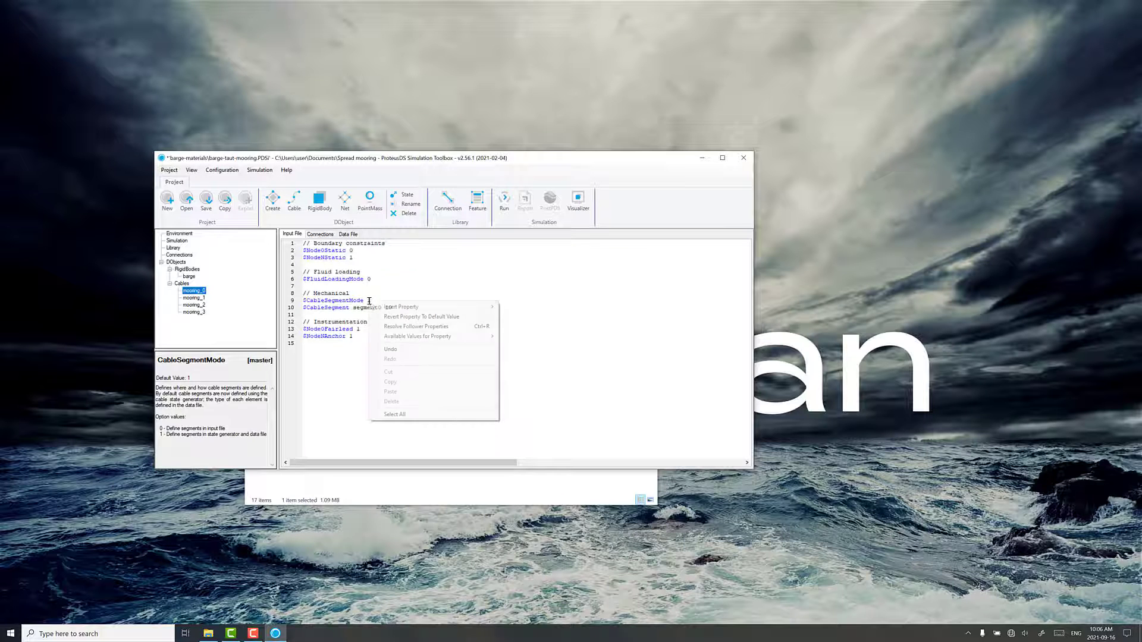
pyautogui.click(405, 326)
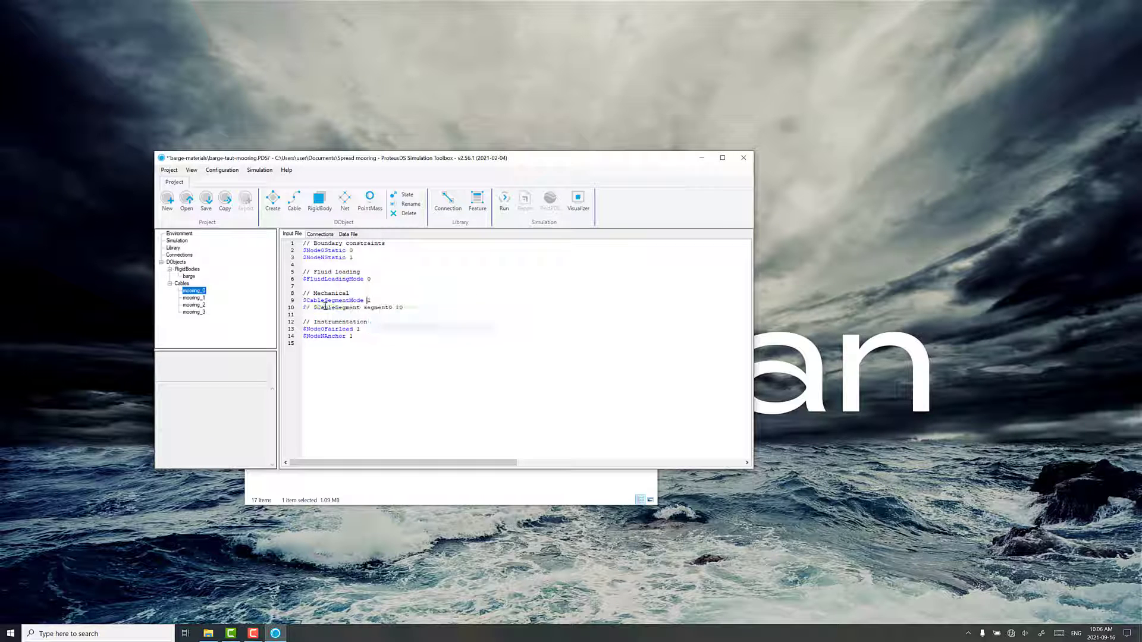
pyautogui.click(377, 301)
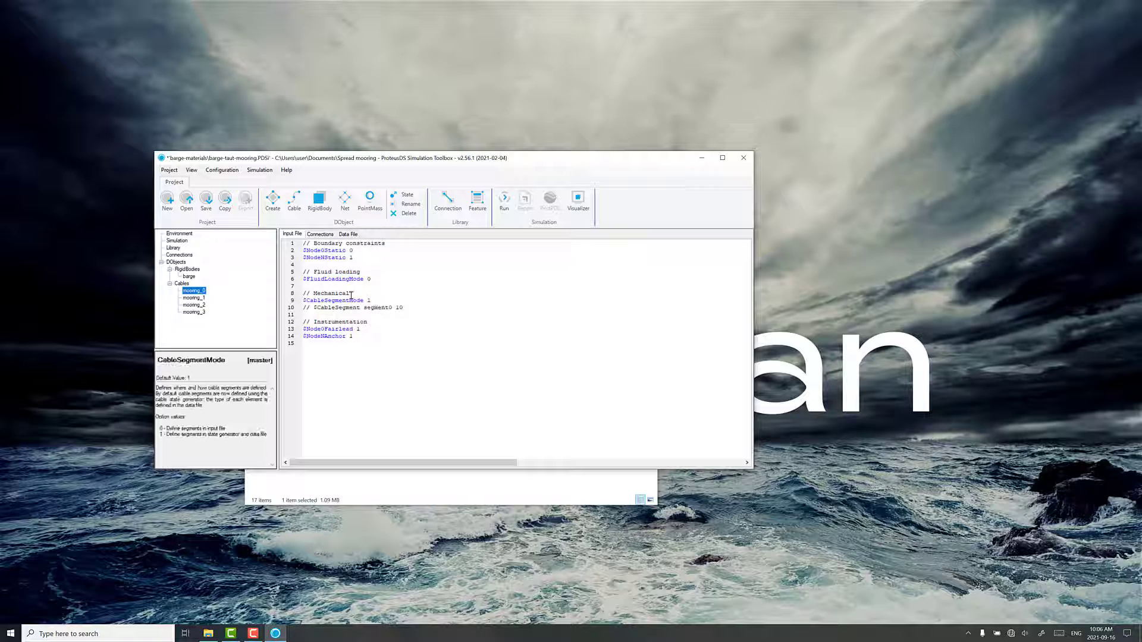
# Replace the CableSegmentMode and CableSegment lines of mooring_1, mooring_2 and mooring_3 with the edited lines from mooring_0
pyautogui.moveTo(406, 308); pyautogui.dragTo(303, 308)
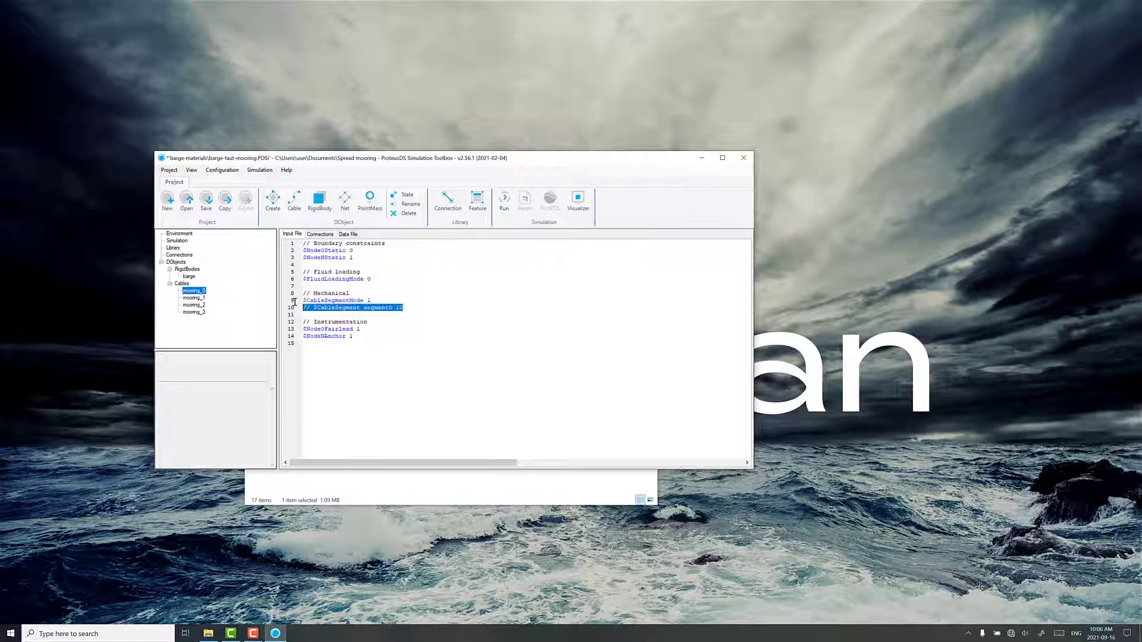
pyautogui.click(198, 298)
pyautogui.moveTo(395, 307); pyautogui.dragTo(283, 305)
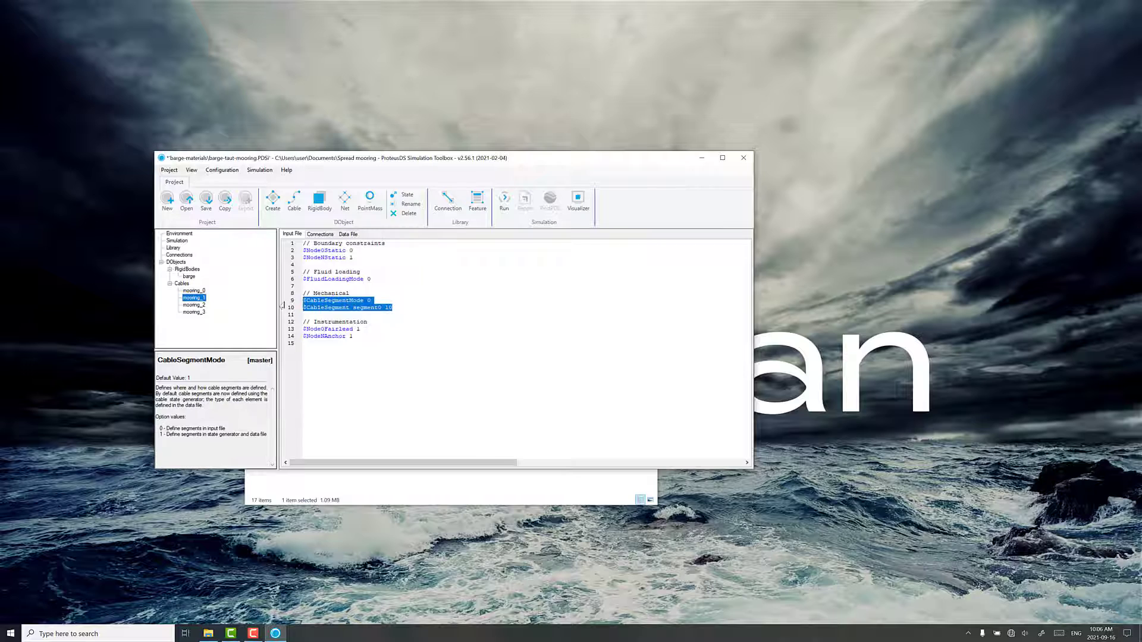
pyautogui.click(193, 305)
pyautogui.moveTo(406, 309); pyautogui.dragTo(283, 305)
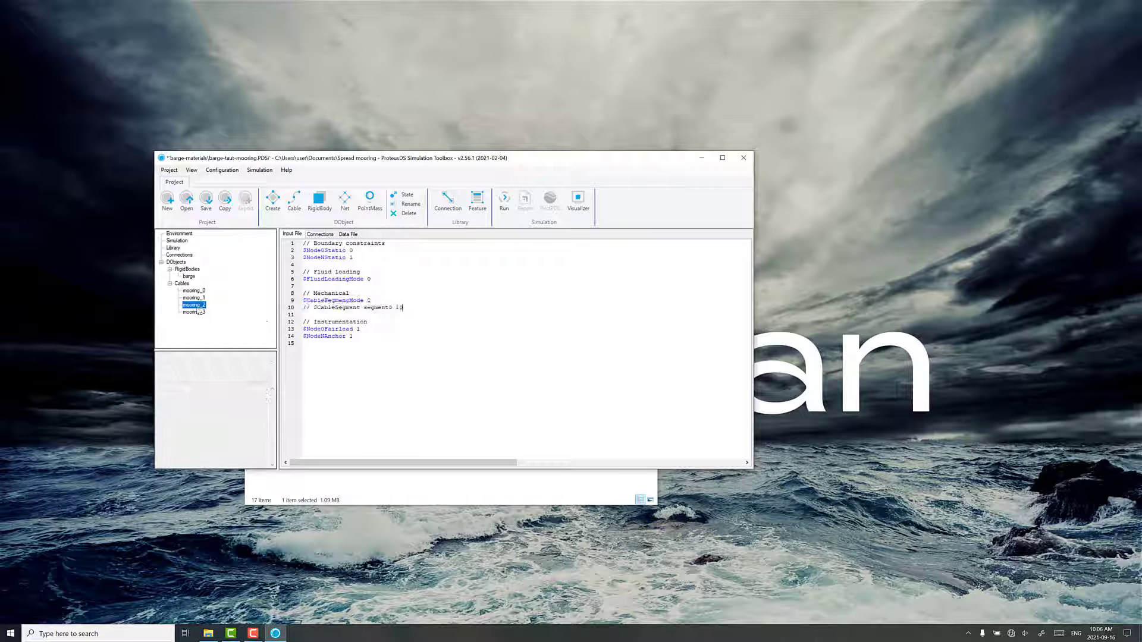
pyautogui.click(198, 312)
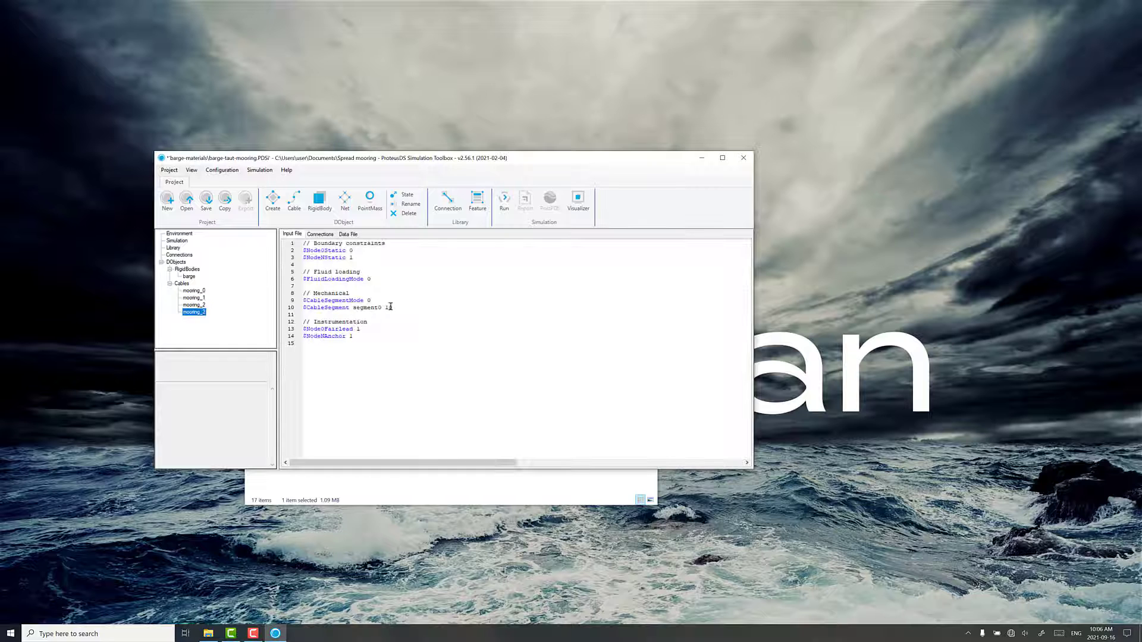
pyautogui.moveTo(392, 308); pyautogui.dragTo(291, 303)
pyautogui.write('$CableSegmentMode 1 // $CableSegment segment0 10')
# Open the Visualizer and check which segment types are available in mooring_0's cable state, leaving it without applying
pyautogui.click(194, 290)
pyautogui.click(578, 201)
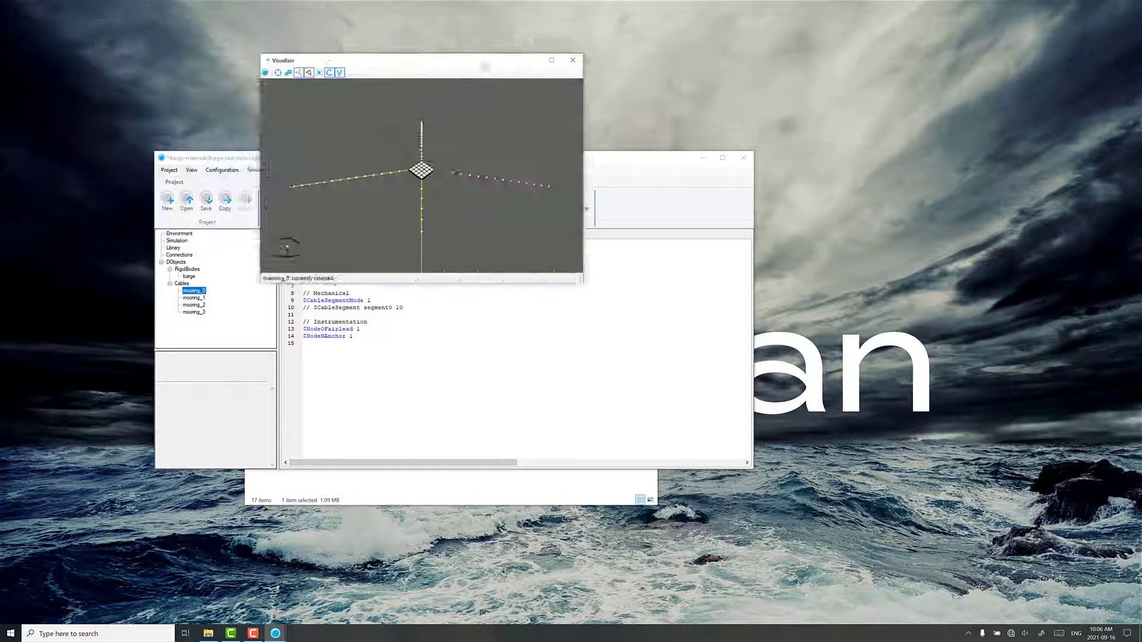
pyautogui.click(408, 197)
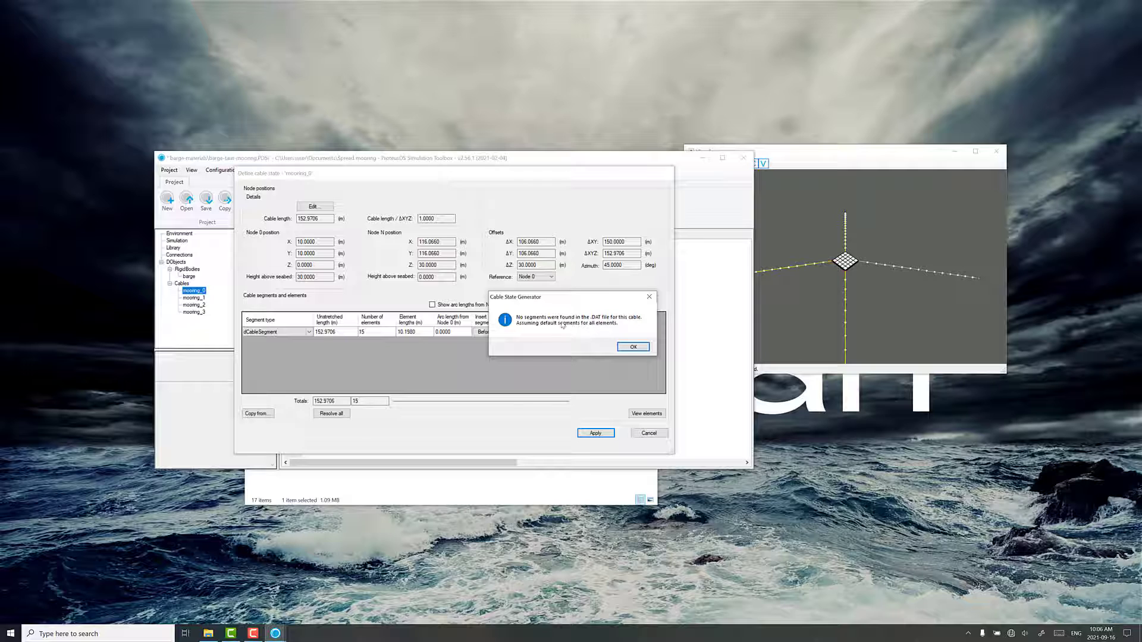
pyautogui.click(633, 348)
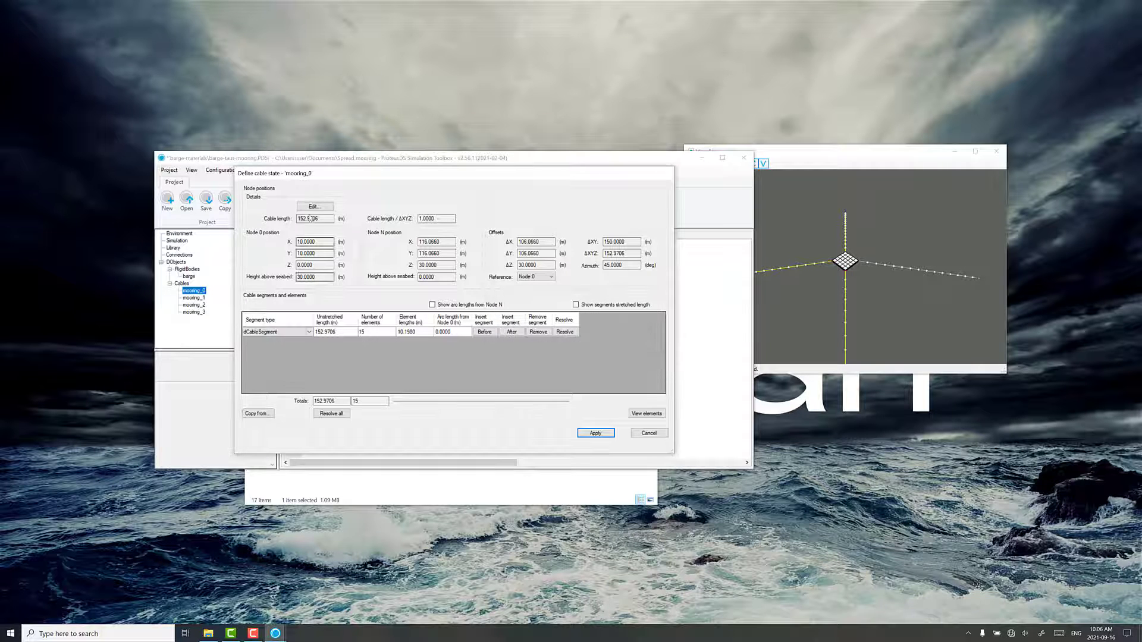
pyautogui.click(274, 333)
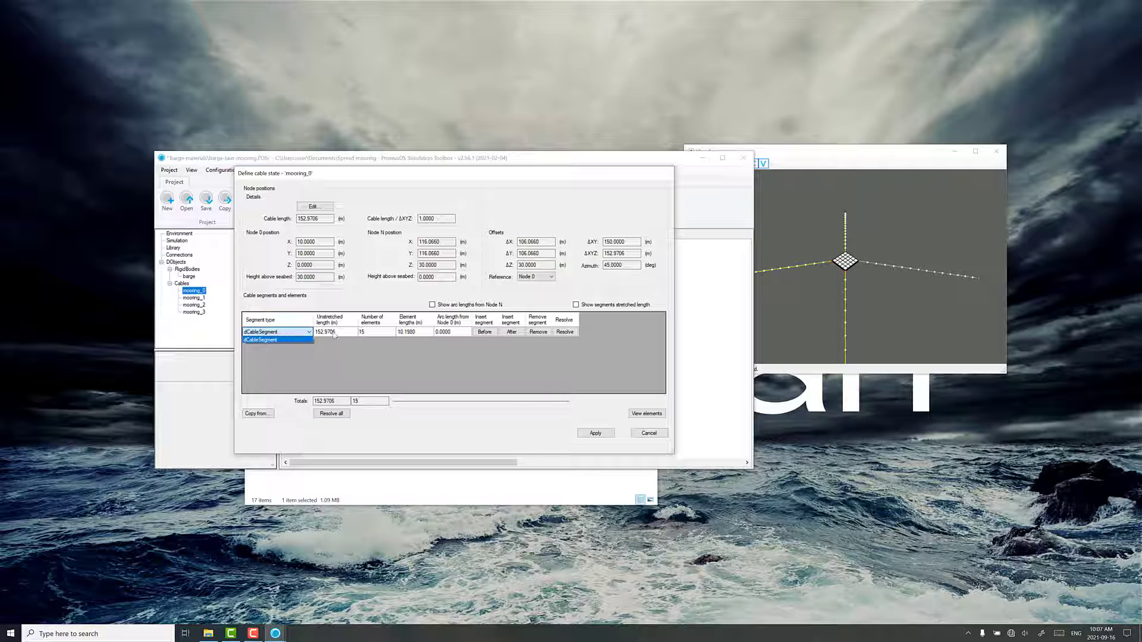
pyautogui.click(391, 358)
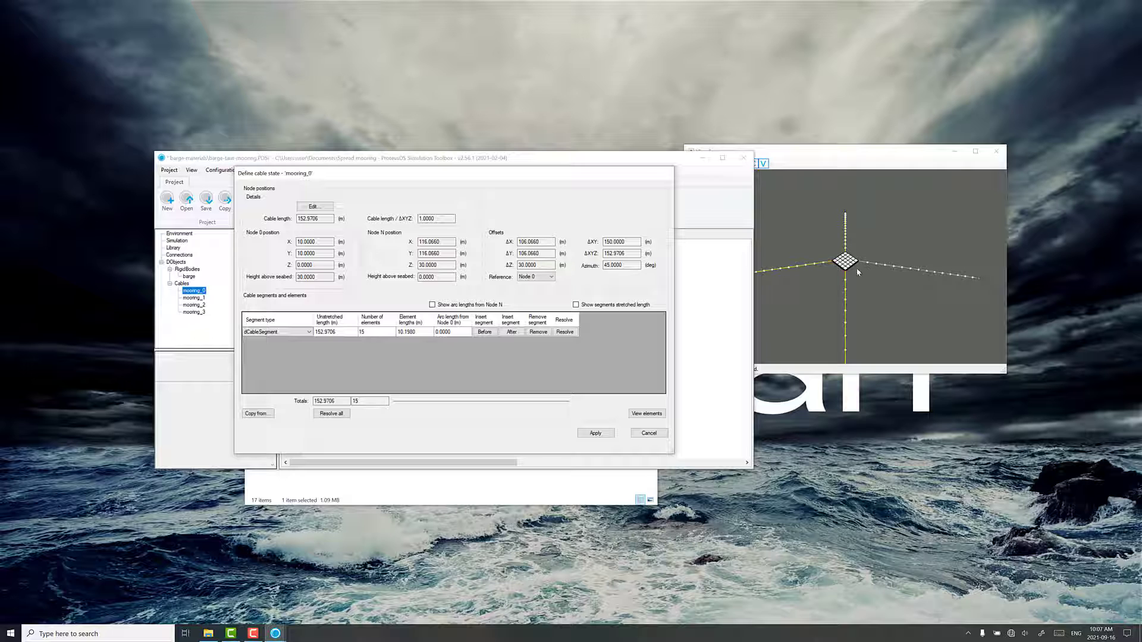
pyautogui.click(648, 433)
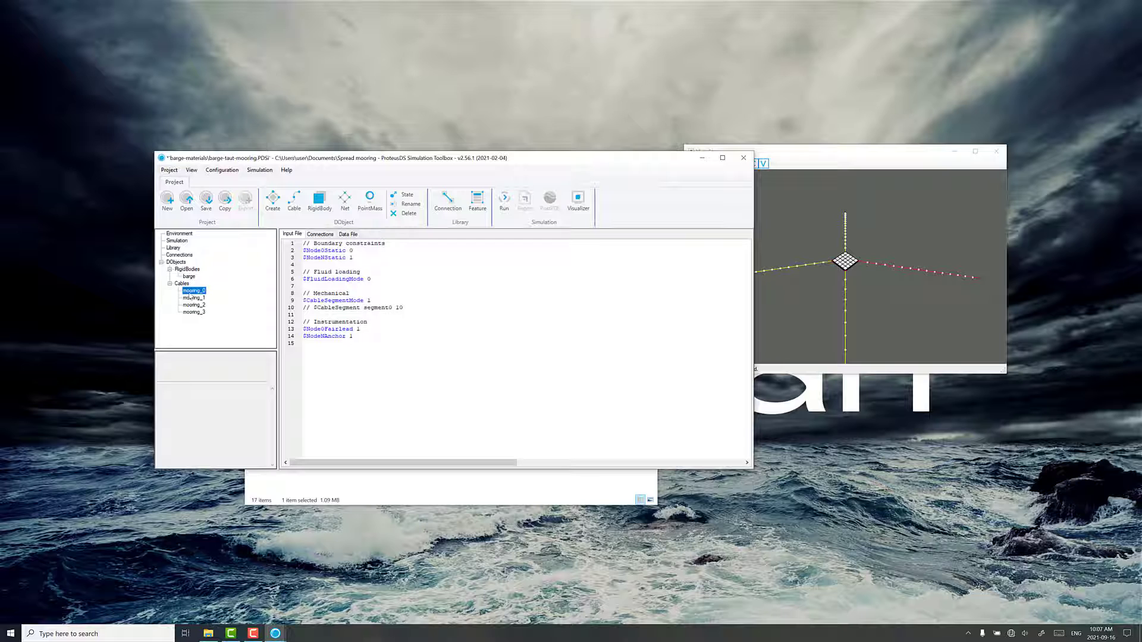
# Import the Dyneema_rope_50mm feature into the project library from Dyneema rope lib.ini in the ProteusDSLibraryFilesv1.0 folder
pyautogui.click(174, 248)
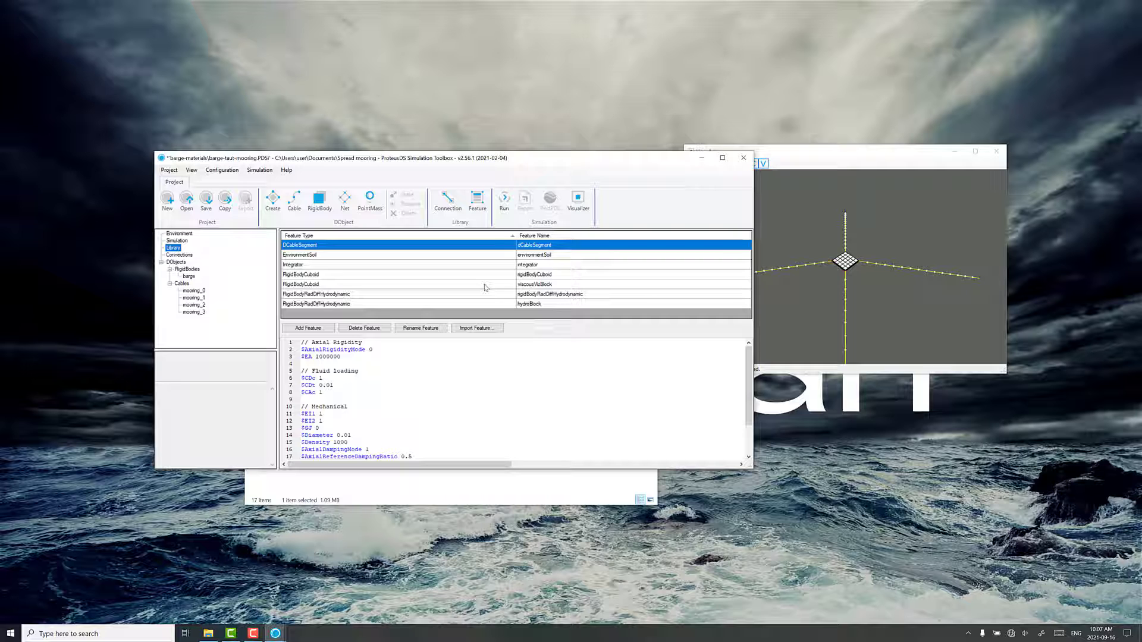
pyautogui.click(466, 329)
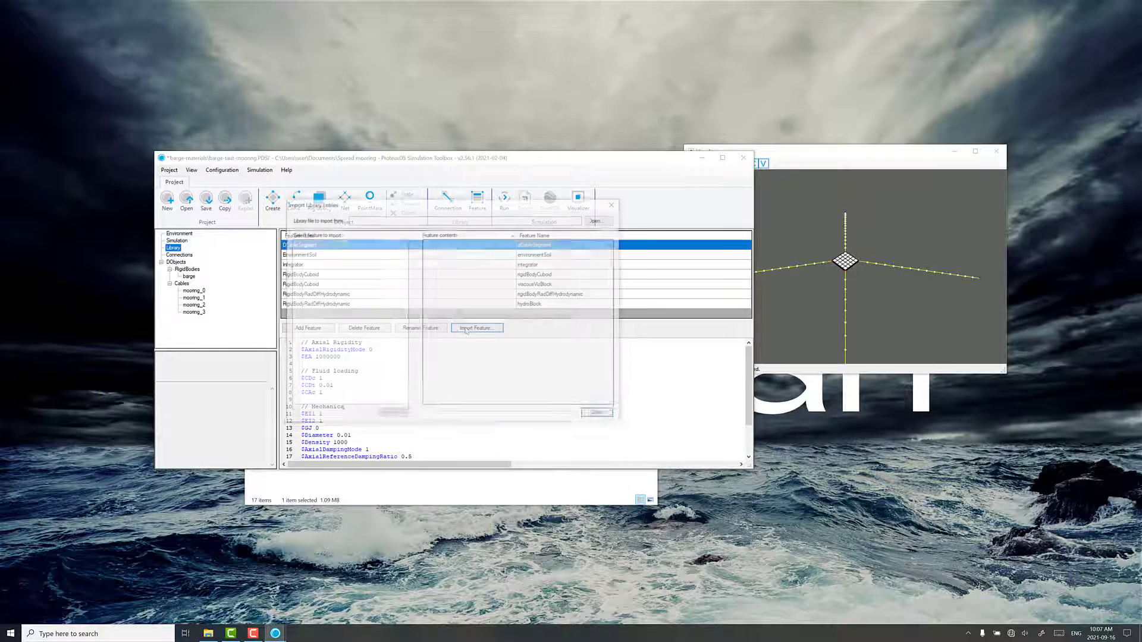
pyautogui.click(597, 221)
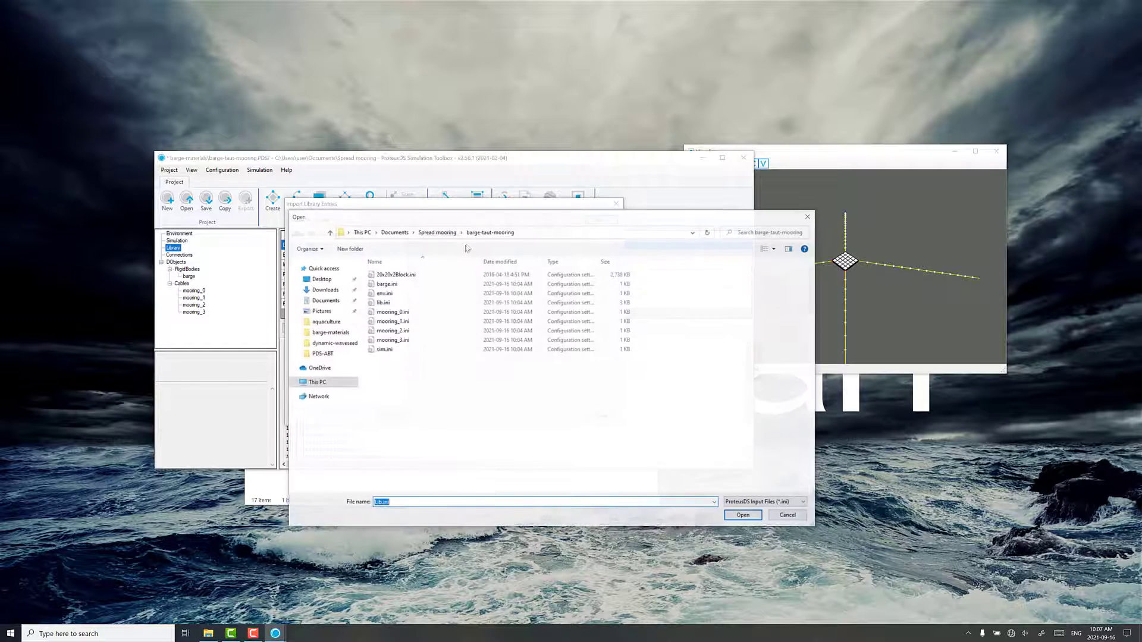
pyautogui.click(438, 233)
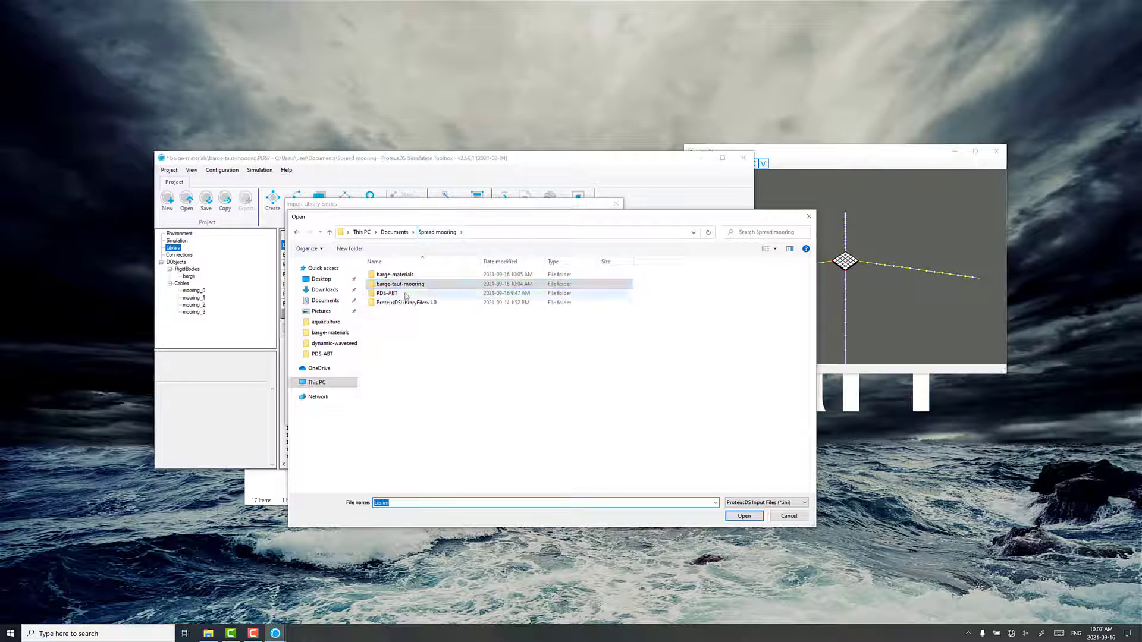
pyautogui.doubleClick(407, 303)
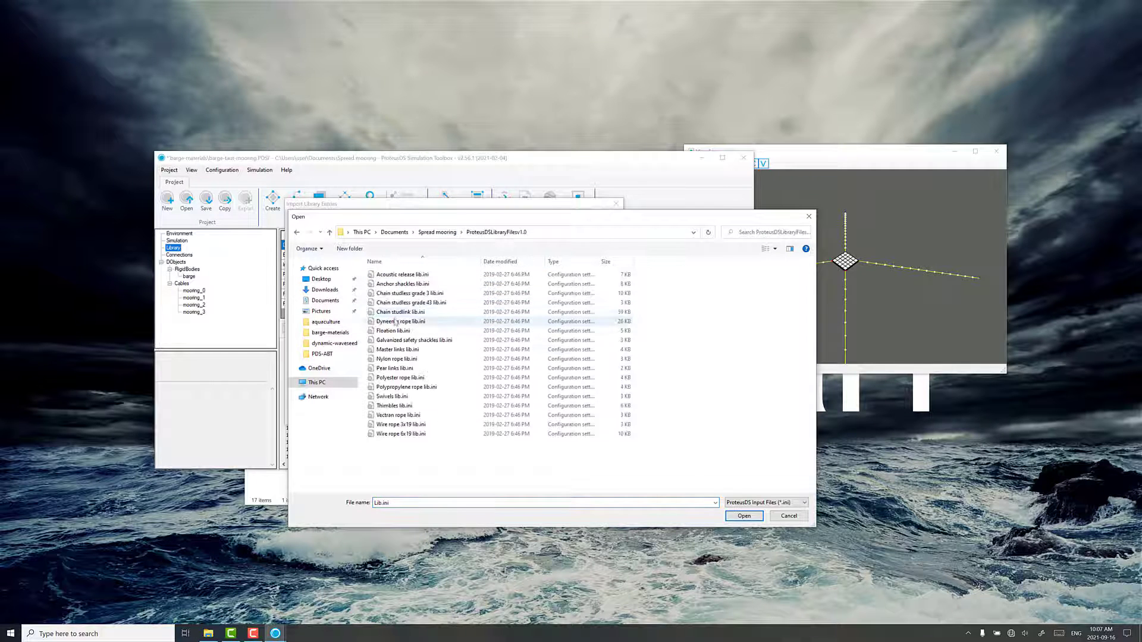
pyautogui.doubleClick(396, 323)
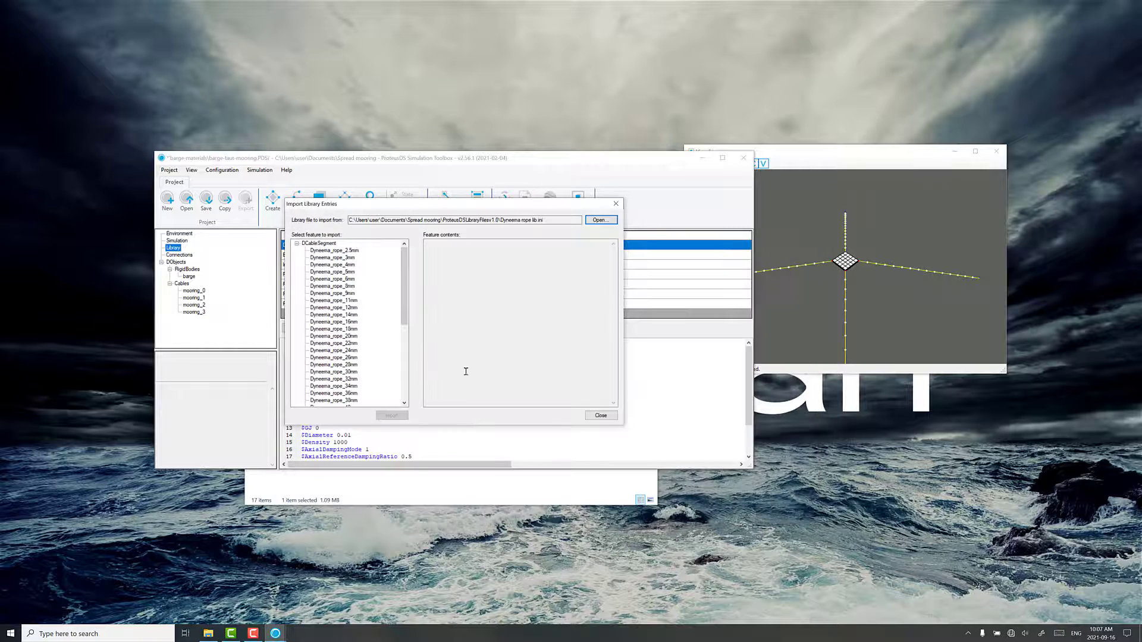
pyautogui.scroll(-5, 357, 327)
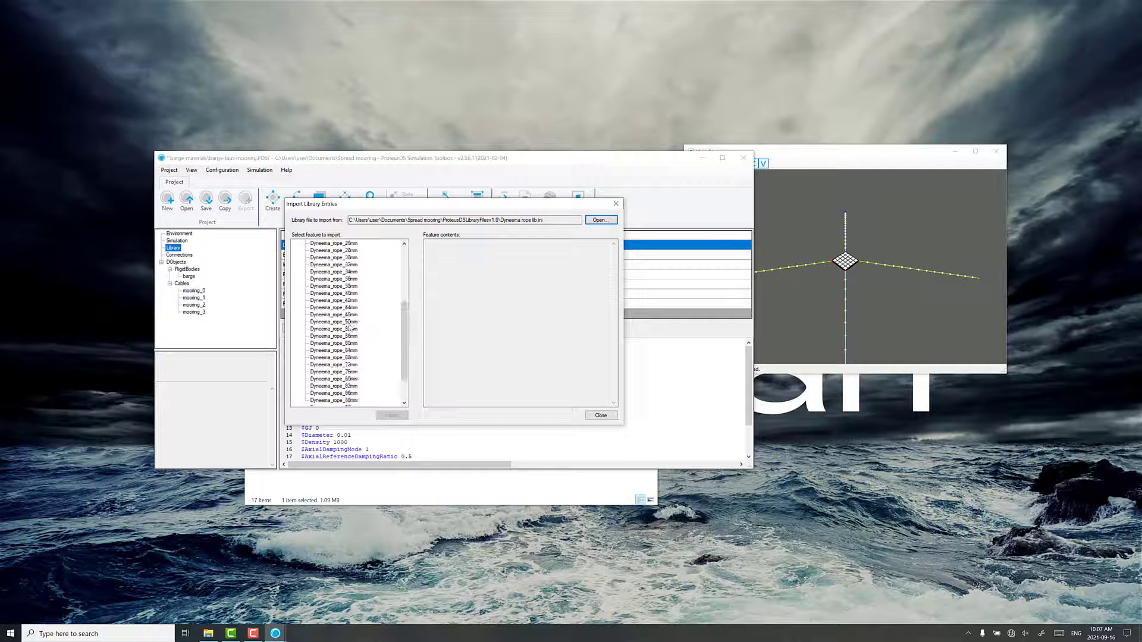
pyautogui.click(350, 323)
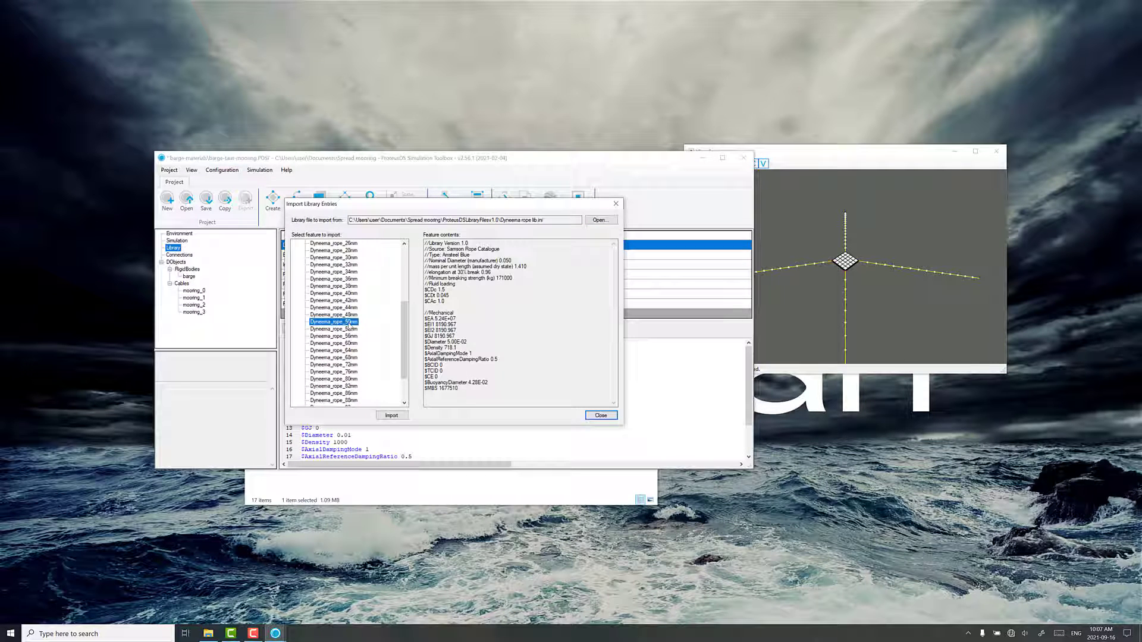
pyautogui.click(393, 415)
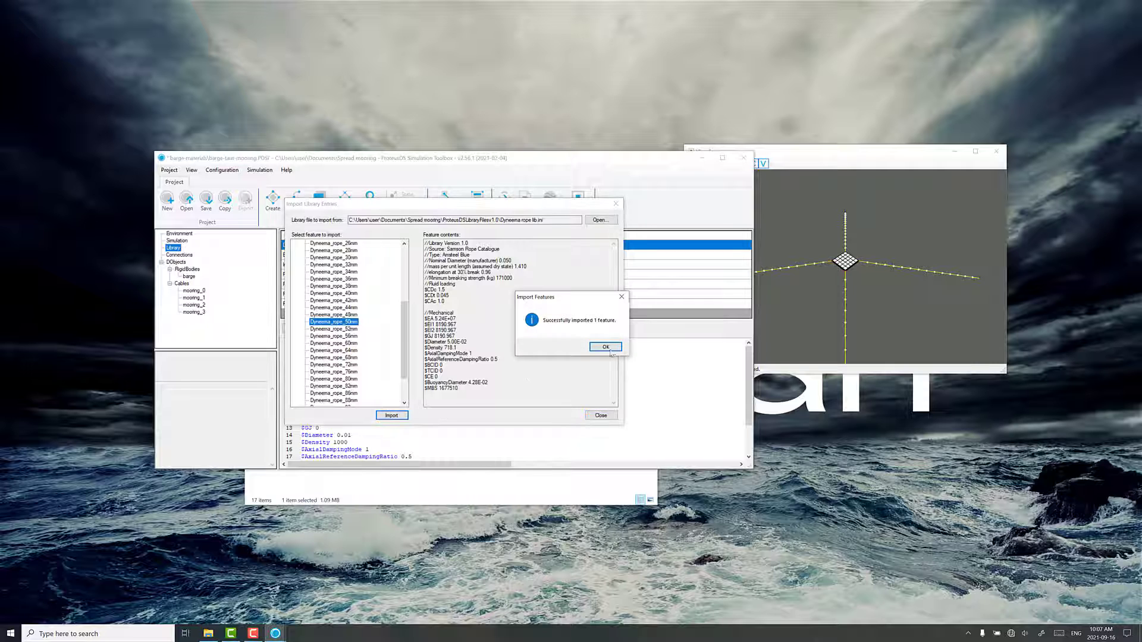
pyautogui.click(606, 347)
# Import the Chain_40mm feature from Chain studless grade 3 lib.ini and finish importing library entries
pyautogui.click(600, 220)
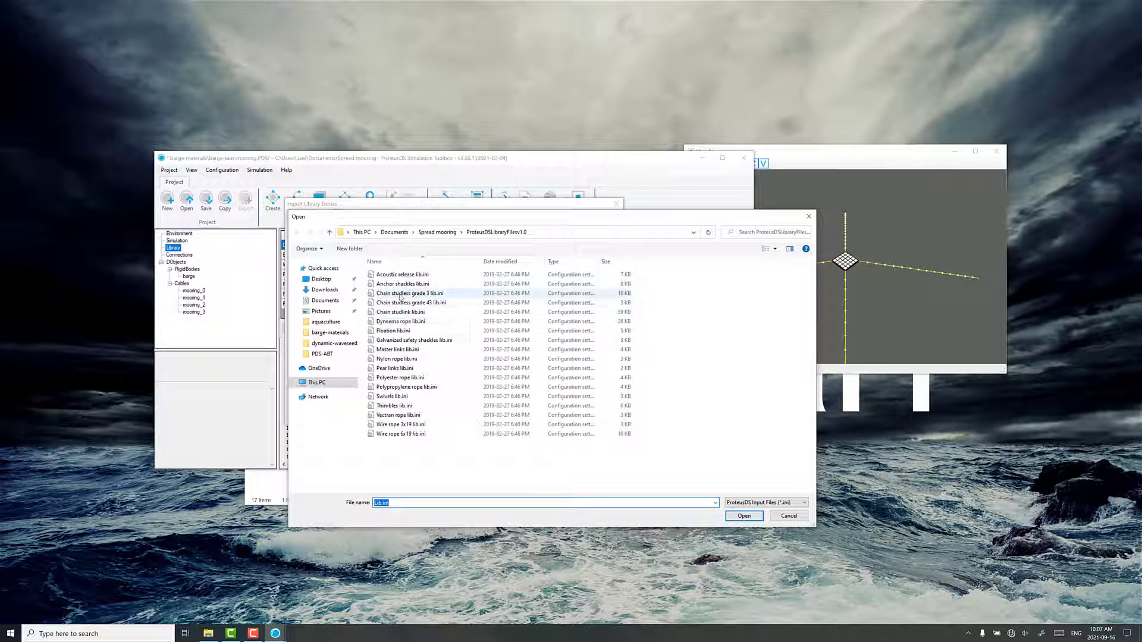
pyautogui.click(409, 294)
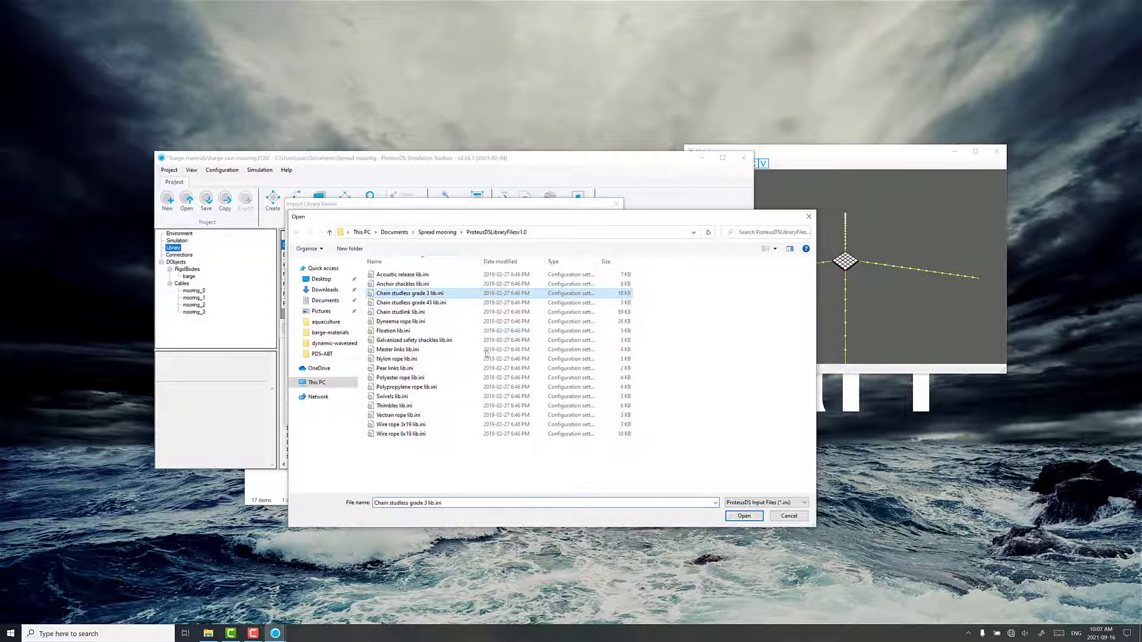
pyautogui.press('Return')
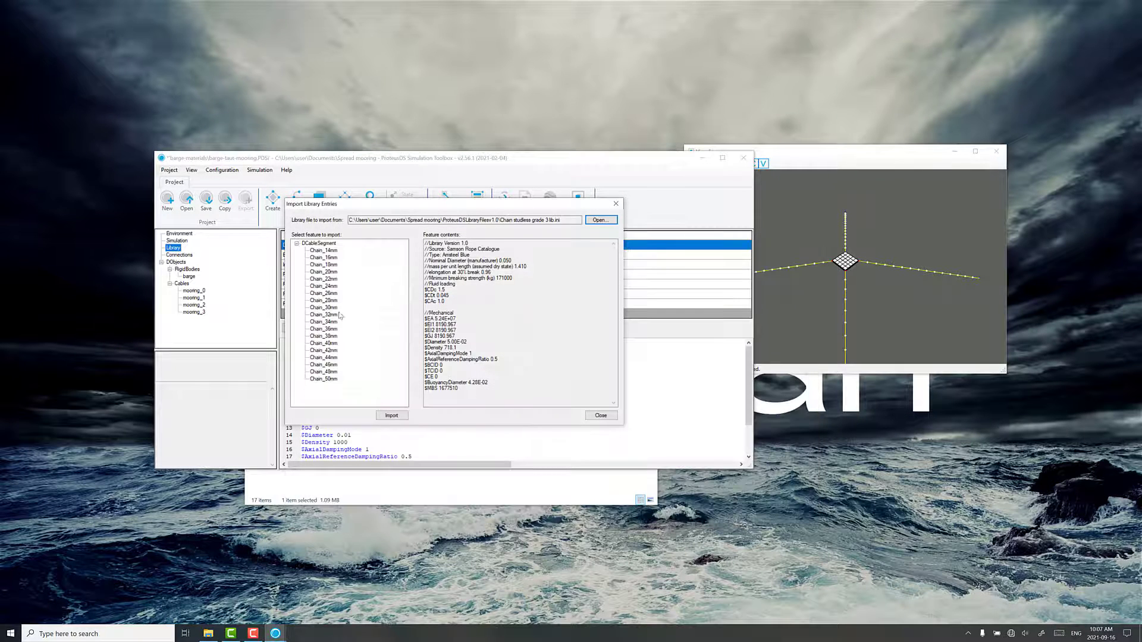
pyautogui.click(332, 344)
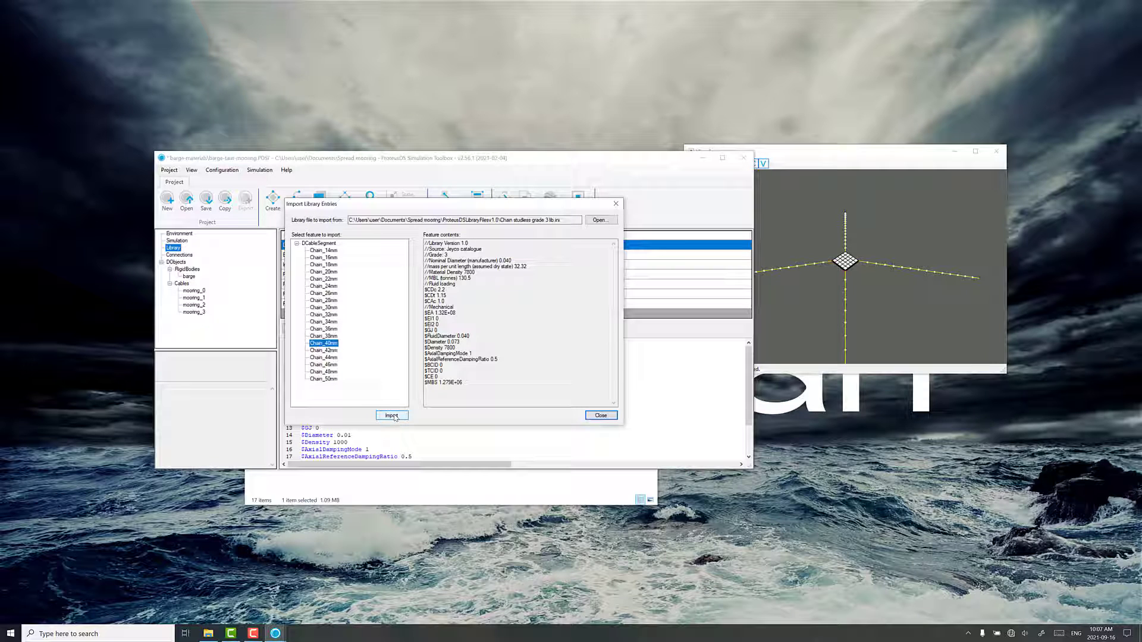
pyautogui.click(392, 416)
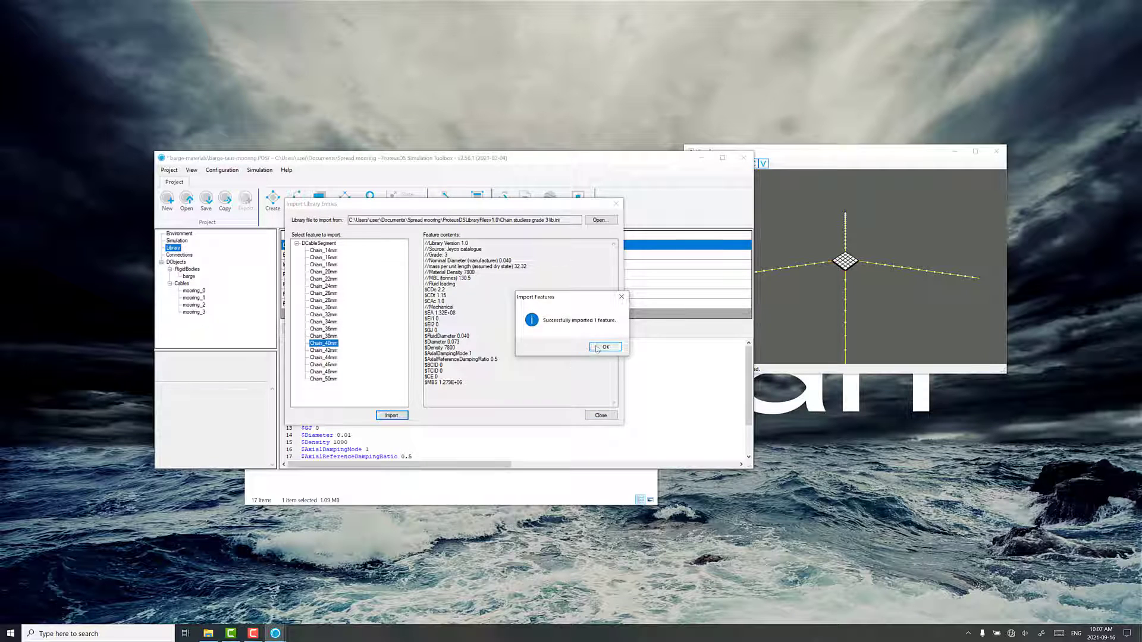
pyautogui.click(598, 350)
pyautogui.click(600, 416)
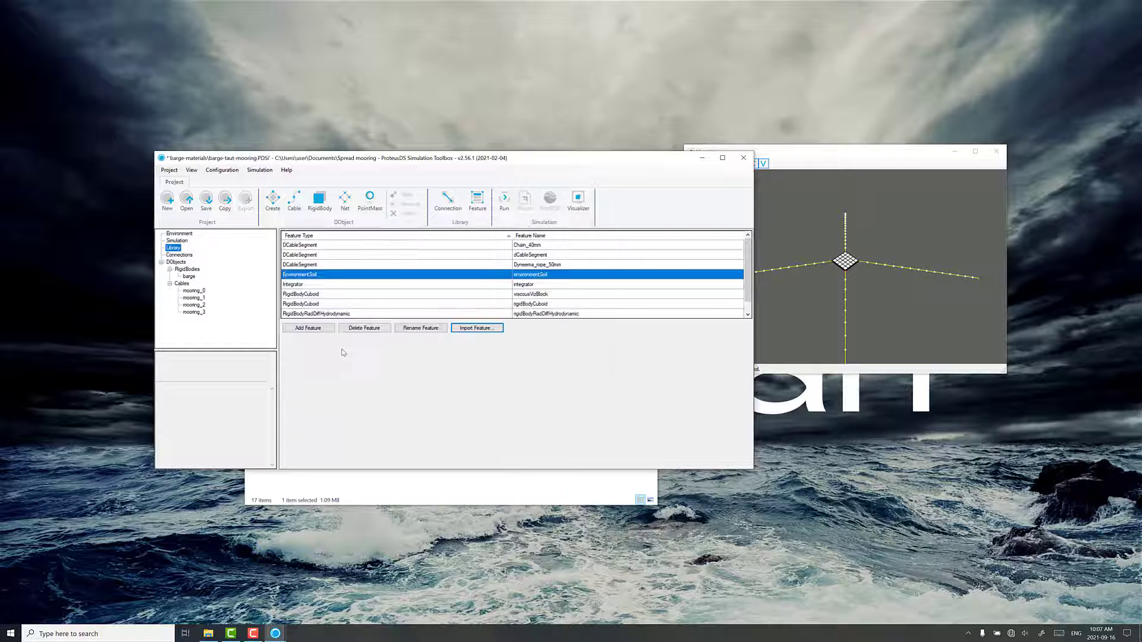
# In mooring_0's cable state, insert a Chain_40mm segment after the existing one, 60 m long with 5 elements
pyautogui.click(191, 290)
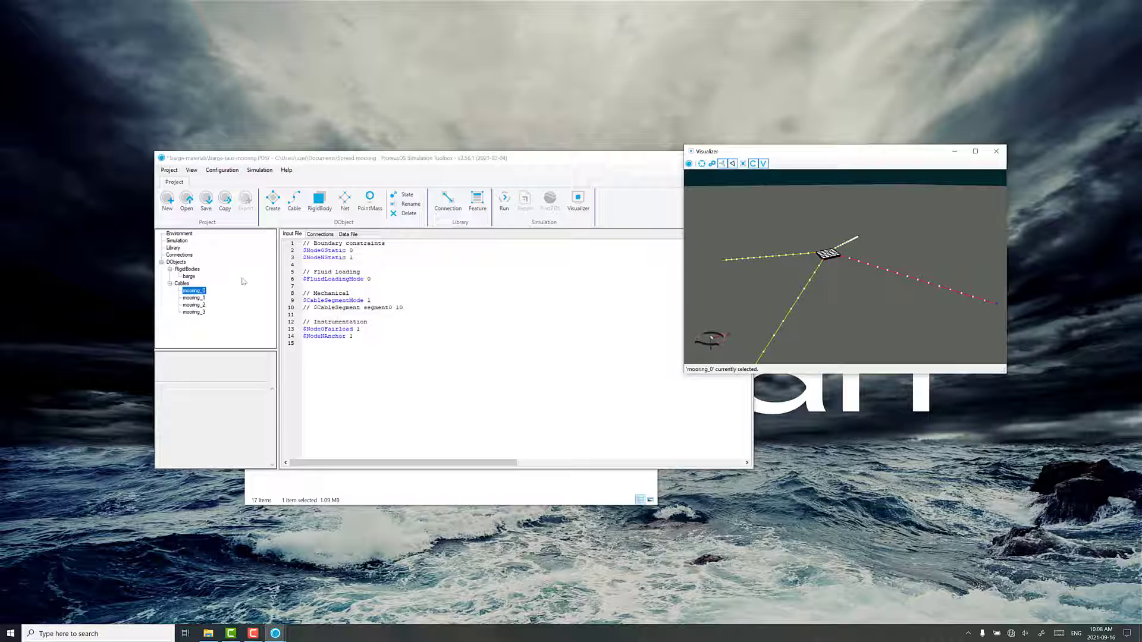
pyautogui.click(406, 197)
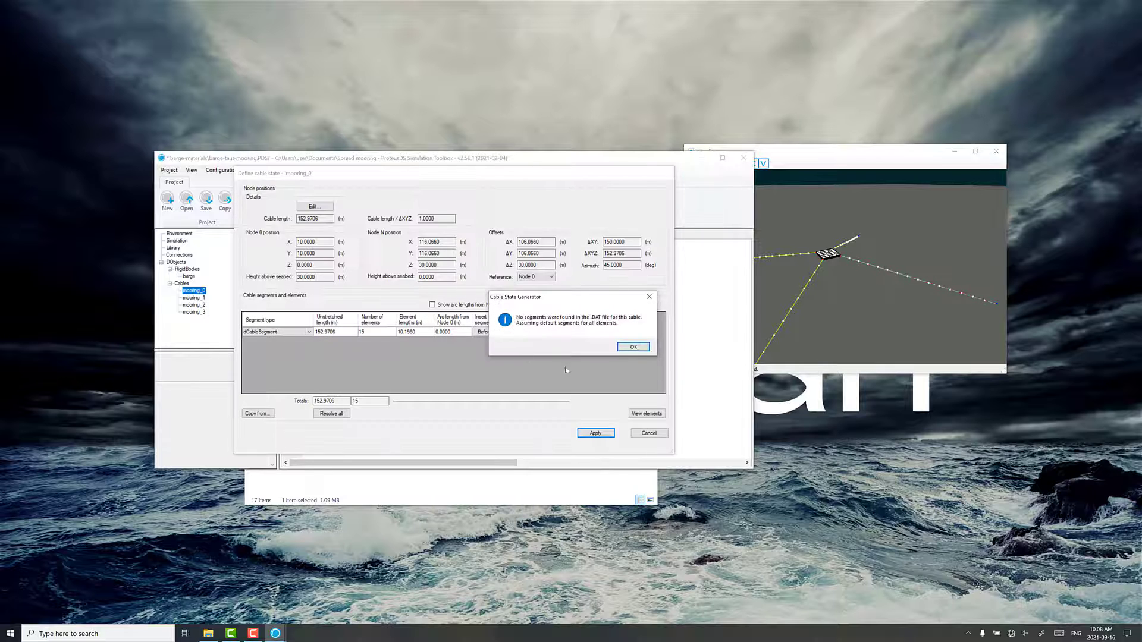
pyautogui.click(629, 346)
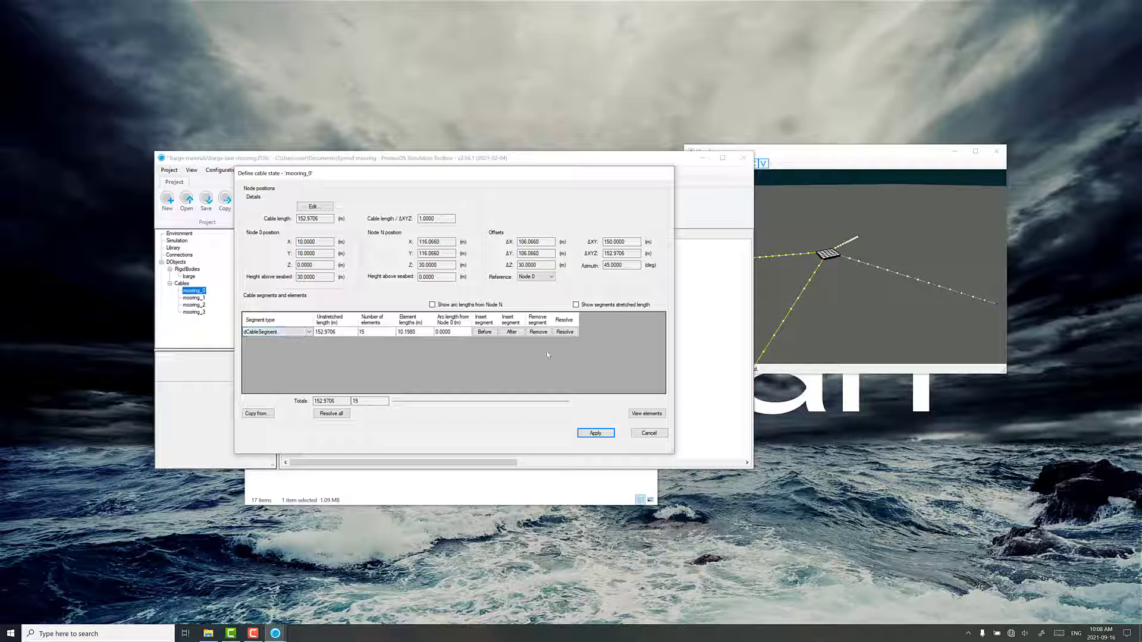
pyautogui.click(513, 333)
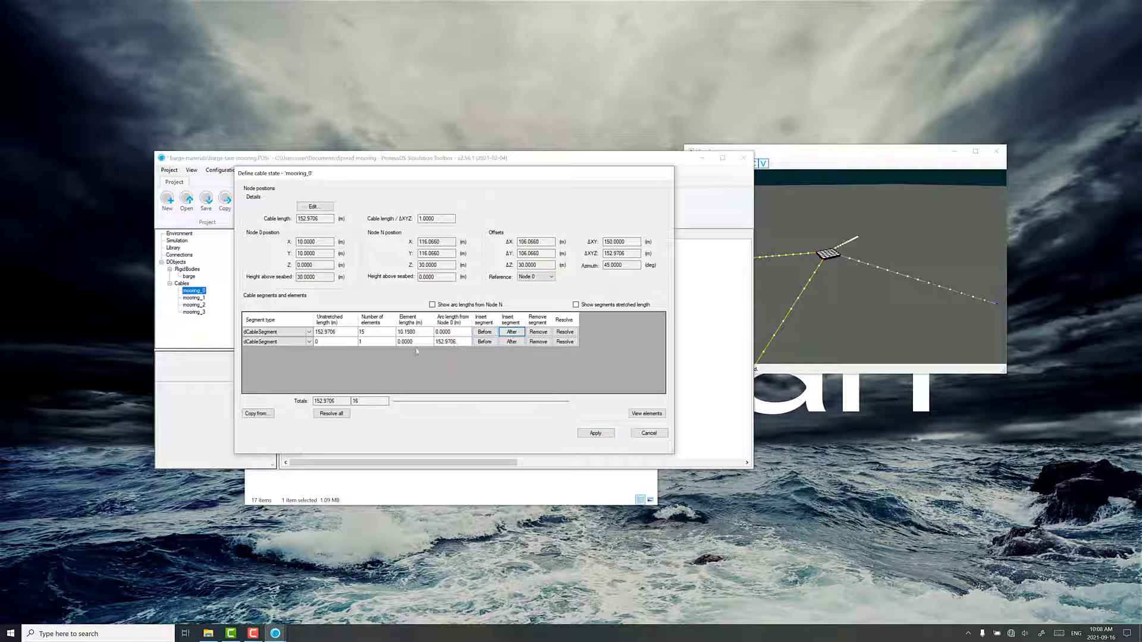
pyautogui.click(287, 343)
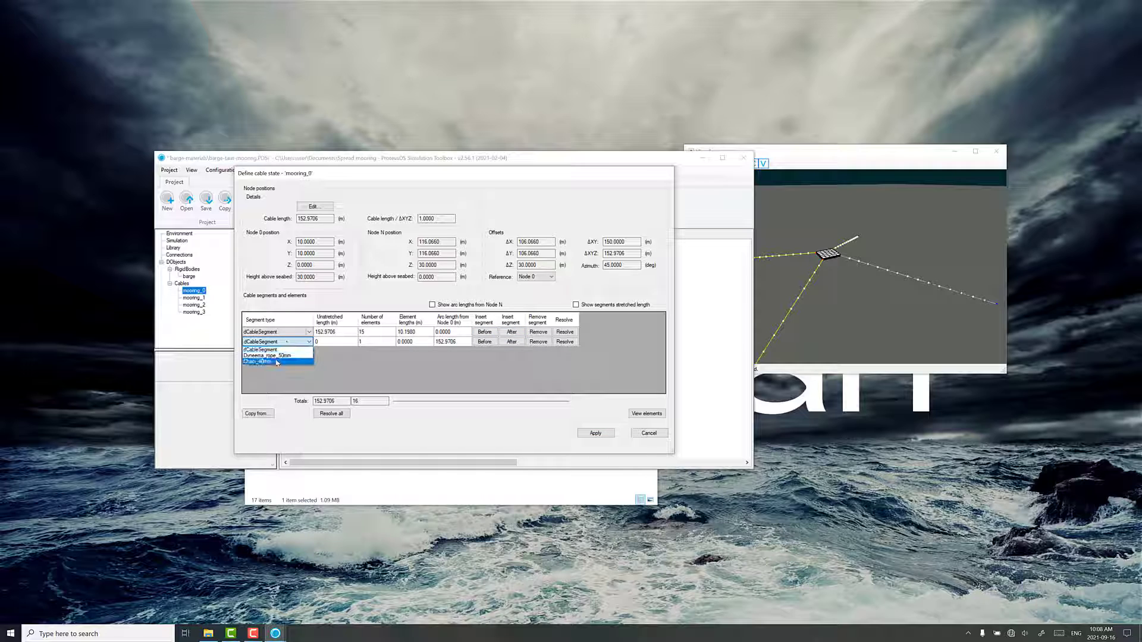
pyautogui.click(277, 361)
pyautogui.click(334, 344)
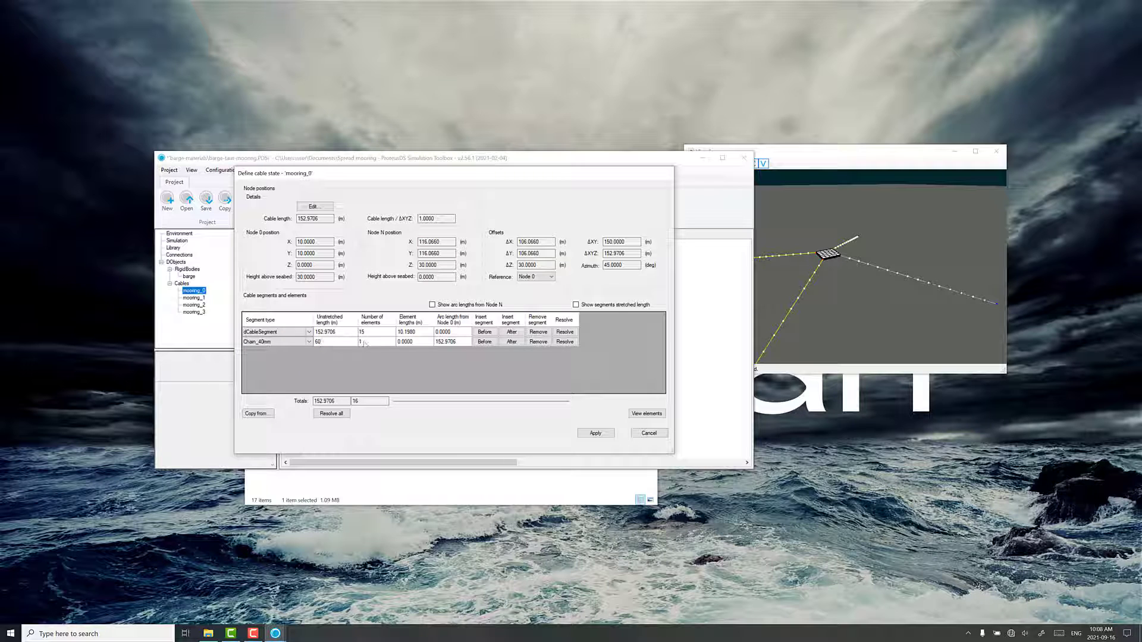
pyautogui.click(364, 343)
pyautogui.click(426, 348)
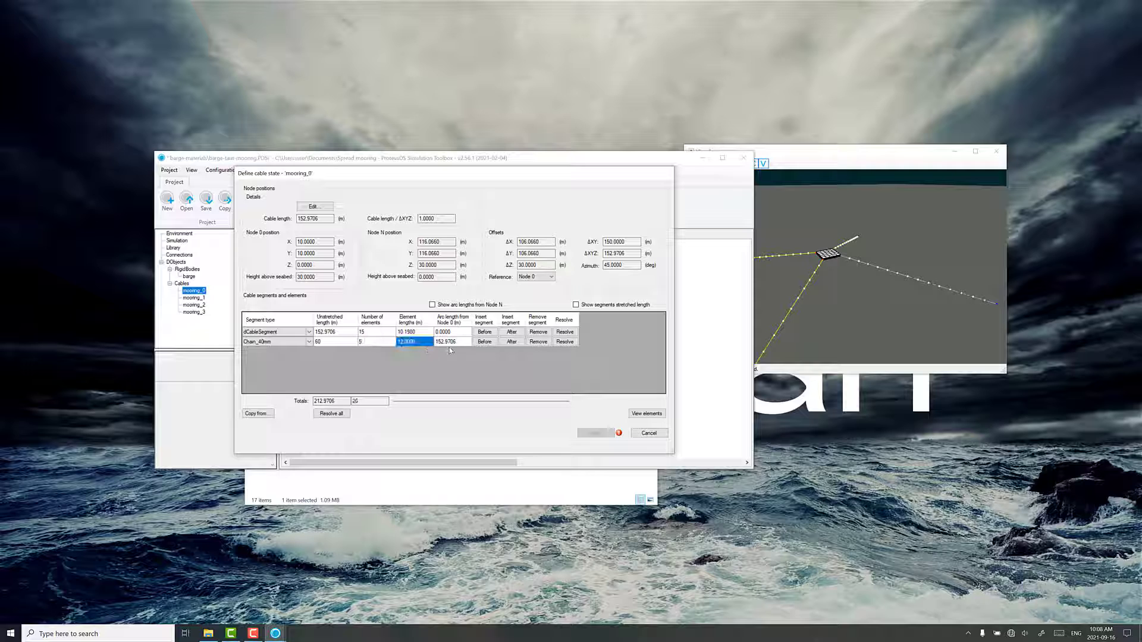
pyautogui.press('Tab')
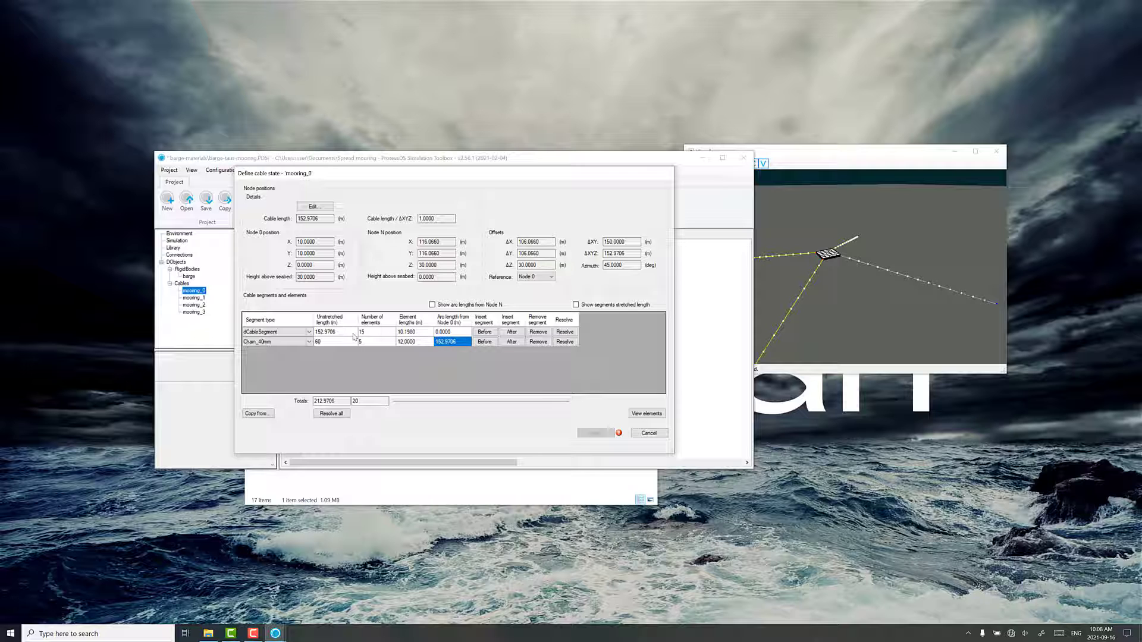
# Change the segment type of mooring_0's first segment to Dyneema_rope_50mm
pyautogui.click(285, 333)
pyautogui.click(282, 334)
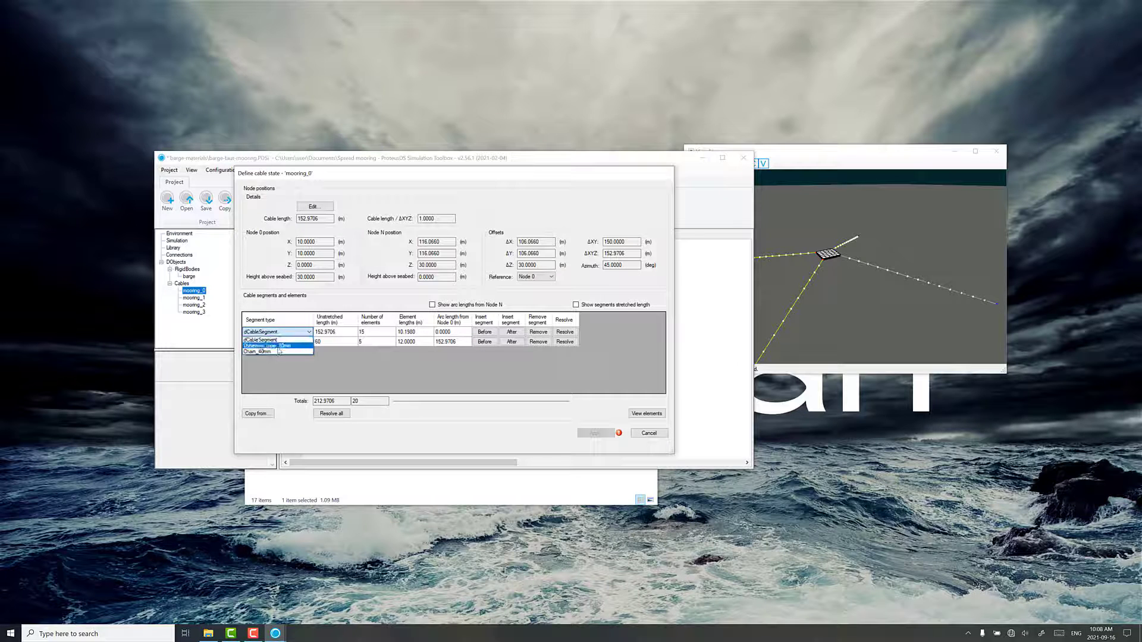
pyautogui.click(279, 346)
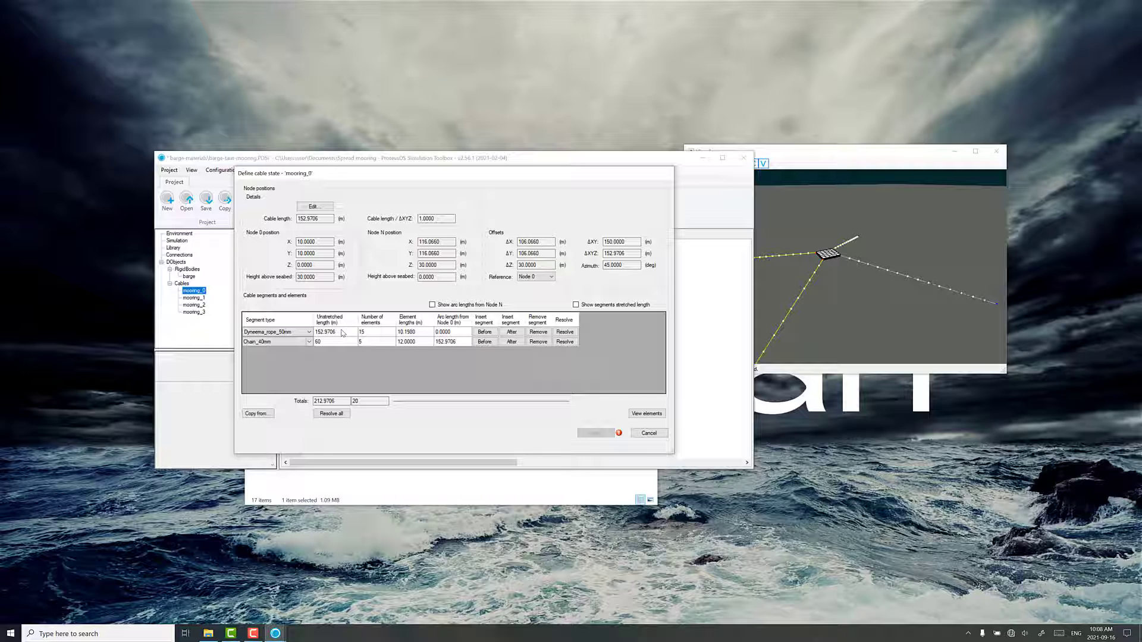
pyautogui.click(342, 333)
# Convert mooring_0 to catenary geometry with nodes ejected from the seabed and a cable length/ΔXYZ ratio of 1.01, accepting the cable length adjustment
pyautogui.click(315, 206)
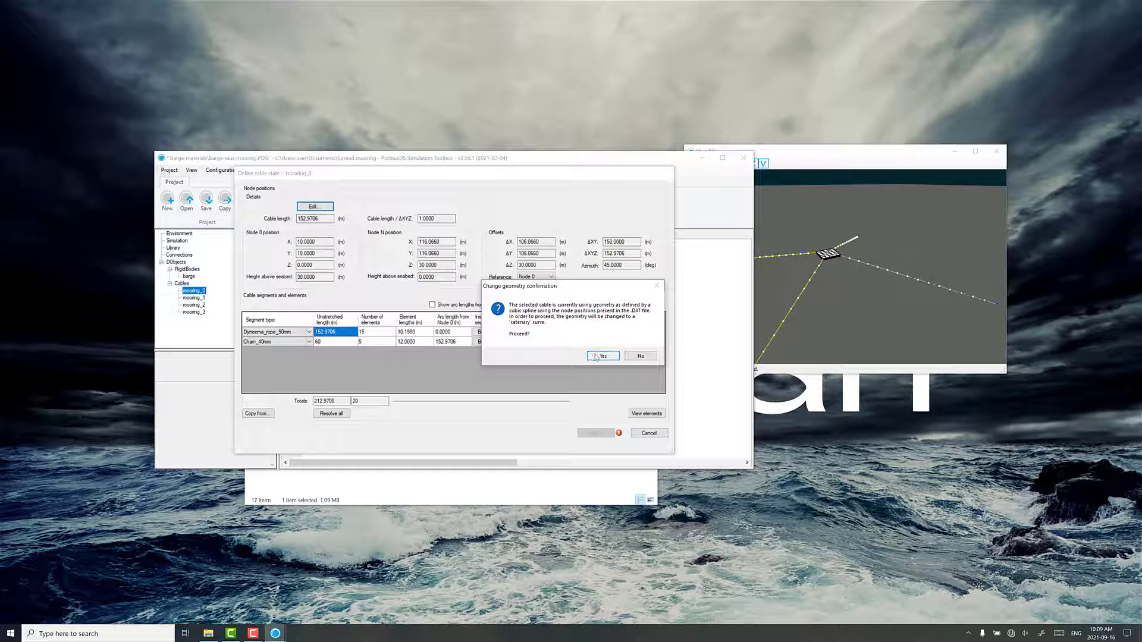
pyautogui.click(592, 357)
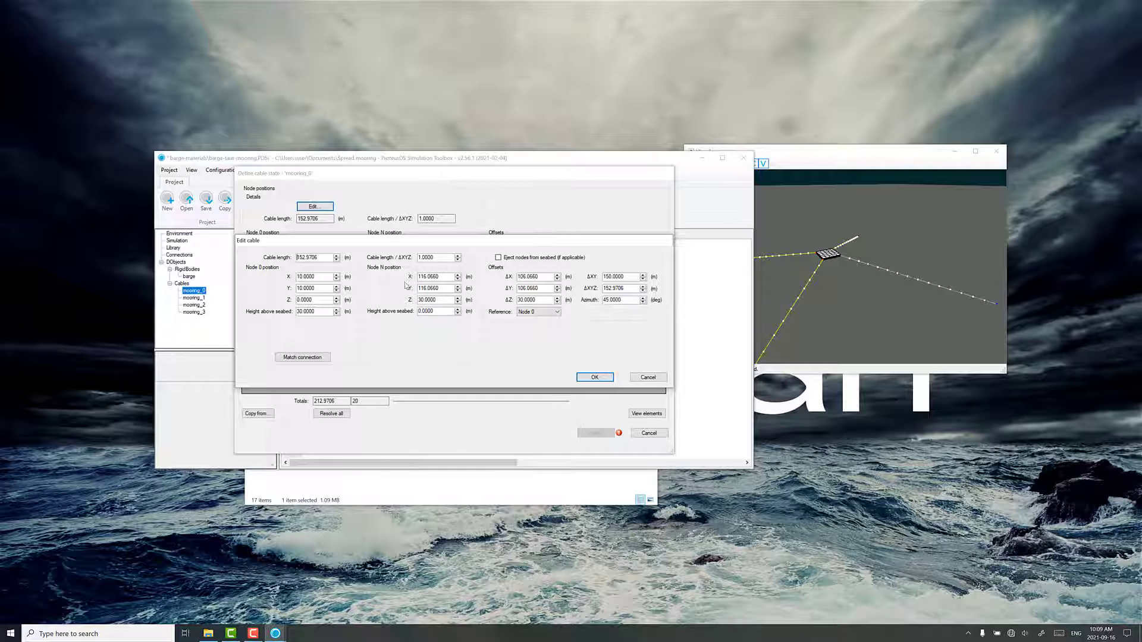
pyautogui.click(498, 258)
pyautogui.press('BackSpace')
pyautogui.press('BackSpace')
pyautogui.click(439, 276)
pyautogui.click(458, 256)
pyautogui.click(458, 256)
pyautogui.click(457, 257)
pyautogui.click(458, 256)
pyautogui.click(457, 256)
pyautogui.click(457, 257)
pyautogui.click(457, 260)
pyautogui.click(458, 260)
pyautogui.click(457, 260)
pyautogui.click(458, 260)
pyautogui.click(457, 255)
pyautogui.click(458, 256)
pyautogui.click(582, 379)
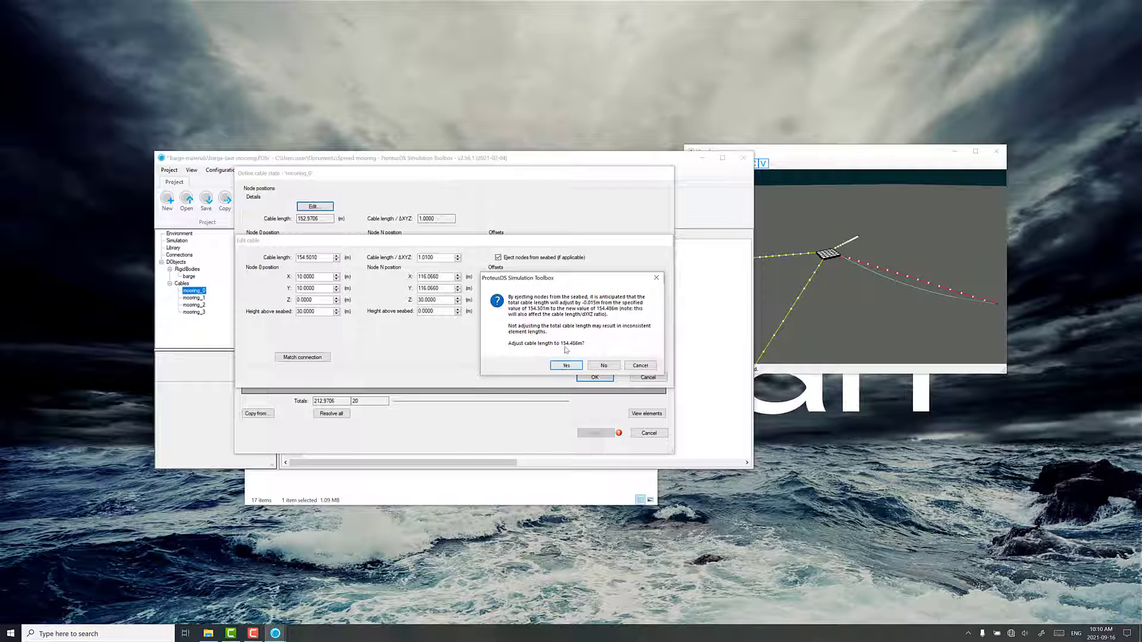
pyautogui.click(564, 366)
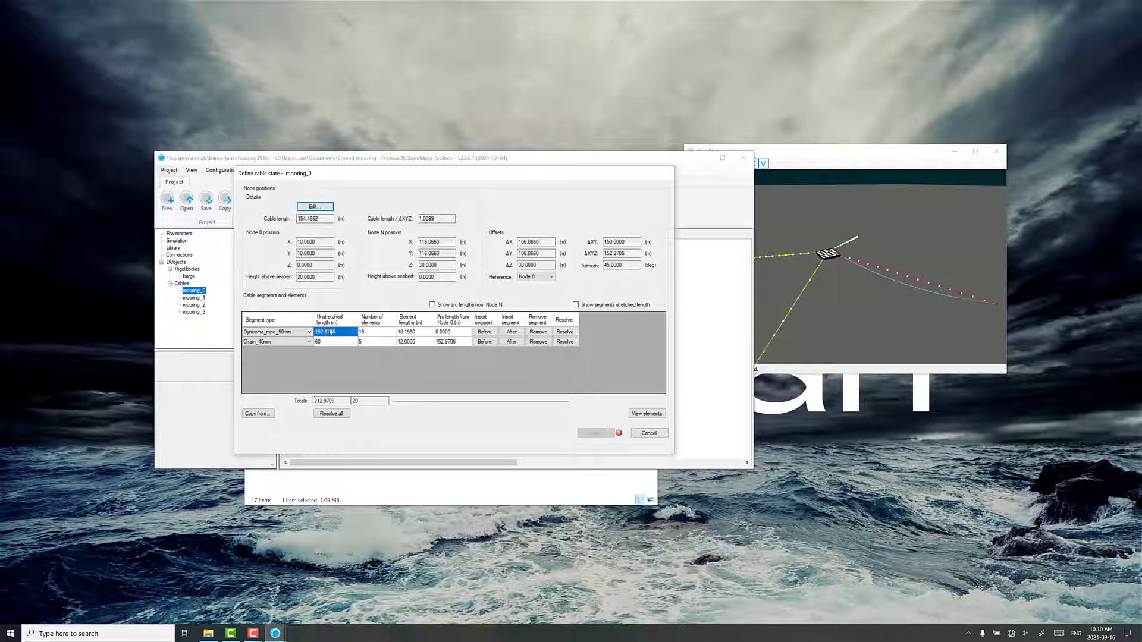
# Resolve mooring_0's Dyneema segment length, compare the segment total with the cable length, and apply the cable state
pyautogui.click(565, 334)
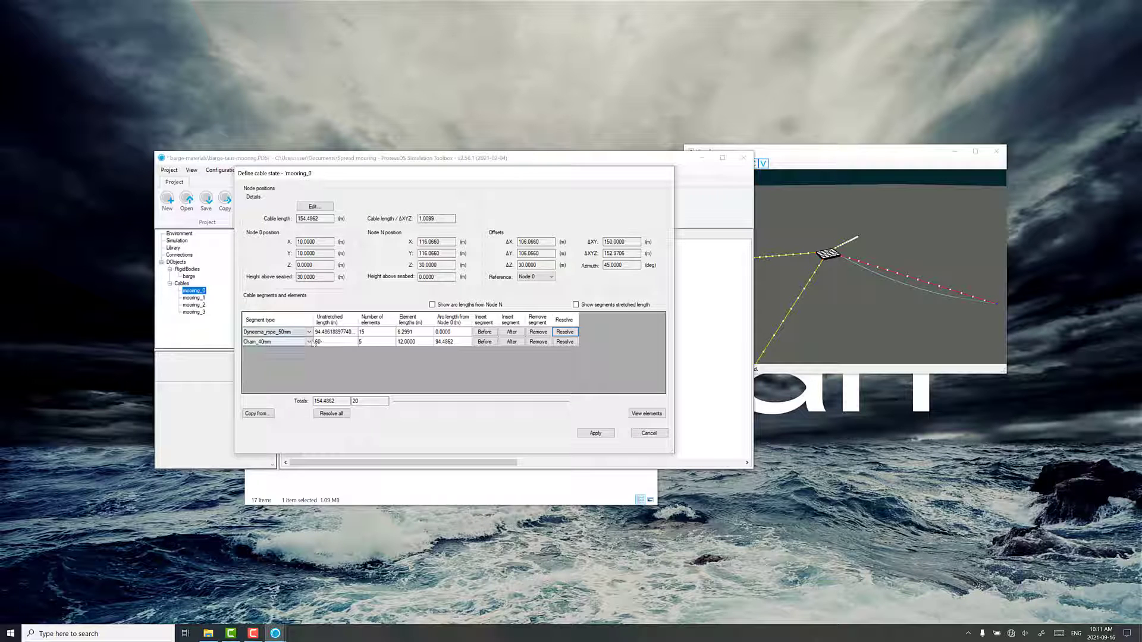
pyautogui.moveTo(350, 401); pyautogui.dragTo(308, 402)
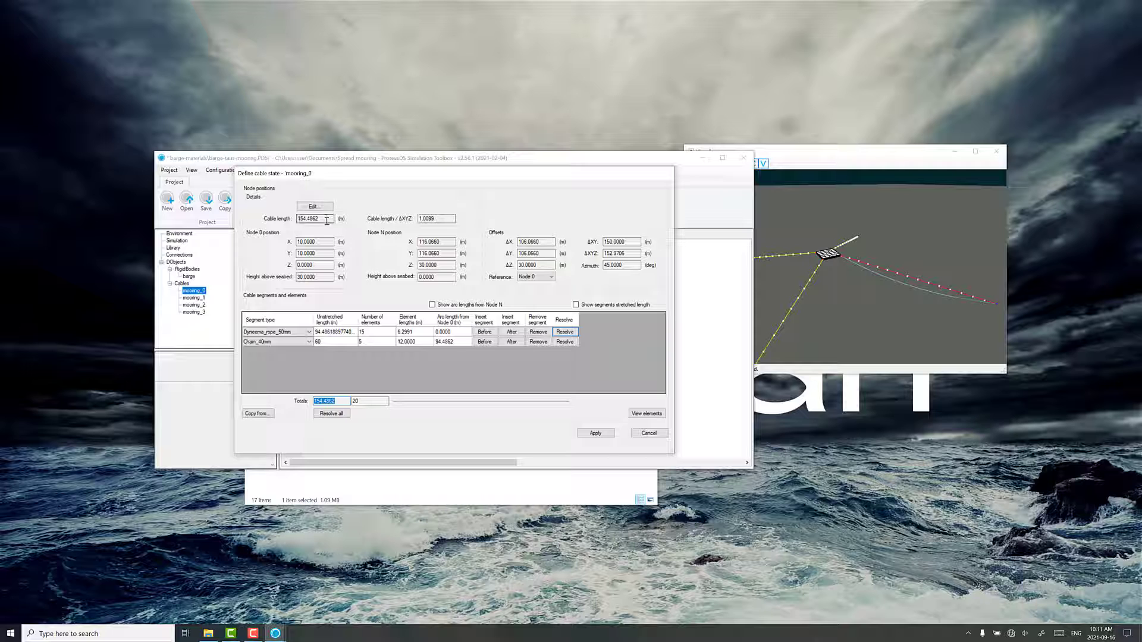
pyautogui.moveTo(327, 219); pyautogui.dragTo(295, 244)
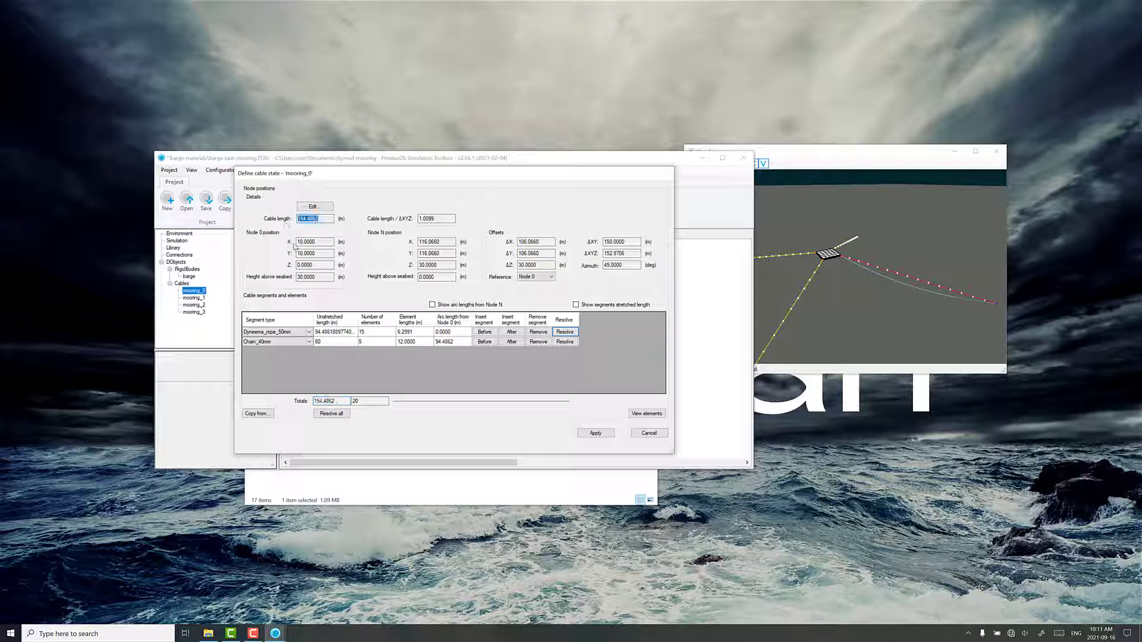
pyautogui.click(593, 433)
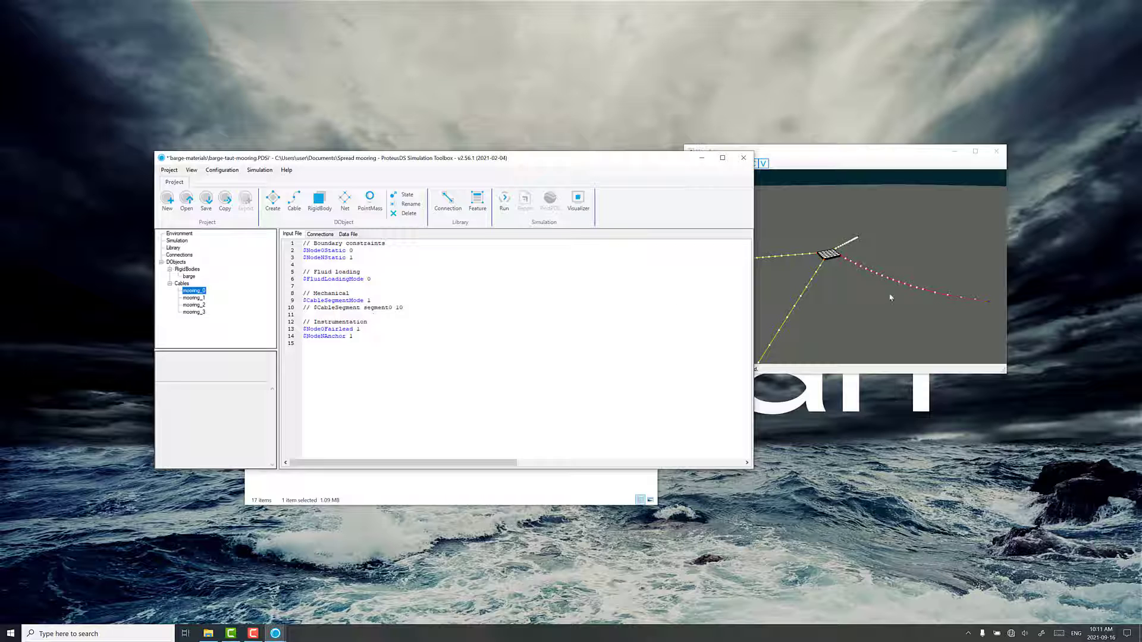
# Convert mooring_1 to catenary geometry with nodes ejected from the seabed and a cable length/ΔXYZ ratio of 1.01, accepting the cable length adjustment
pyautogui.moveTo(888, 296); pyautogui.dragTo(845, 283)
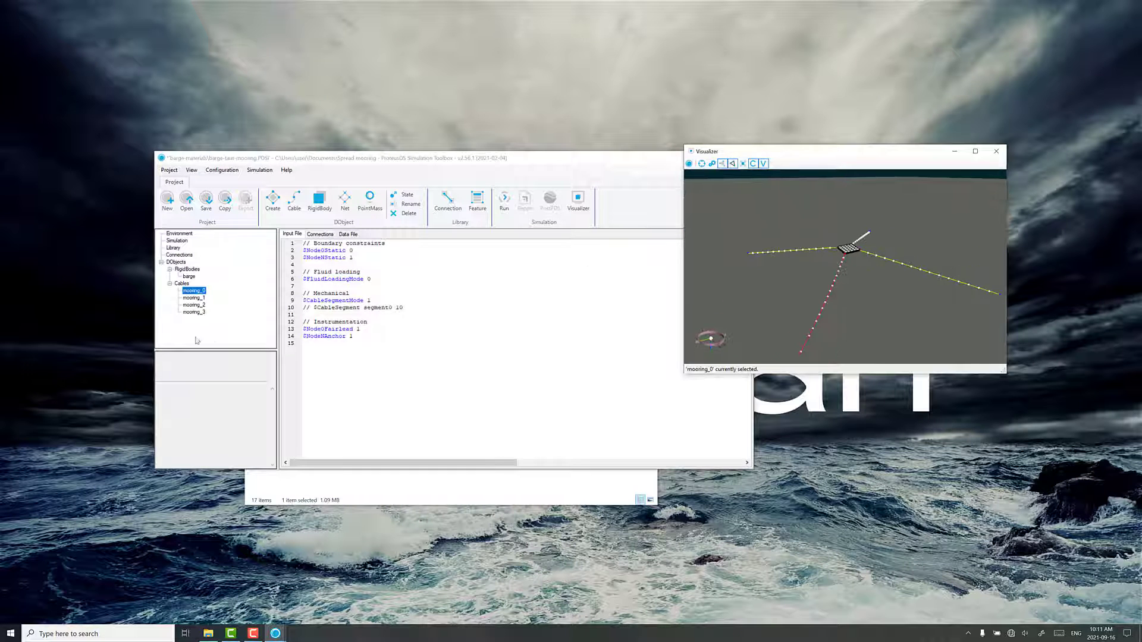
pyautogui.click(194, 297)
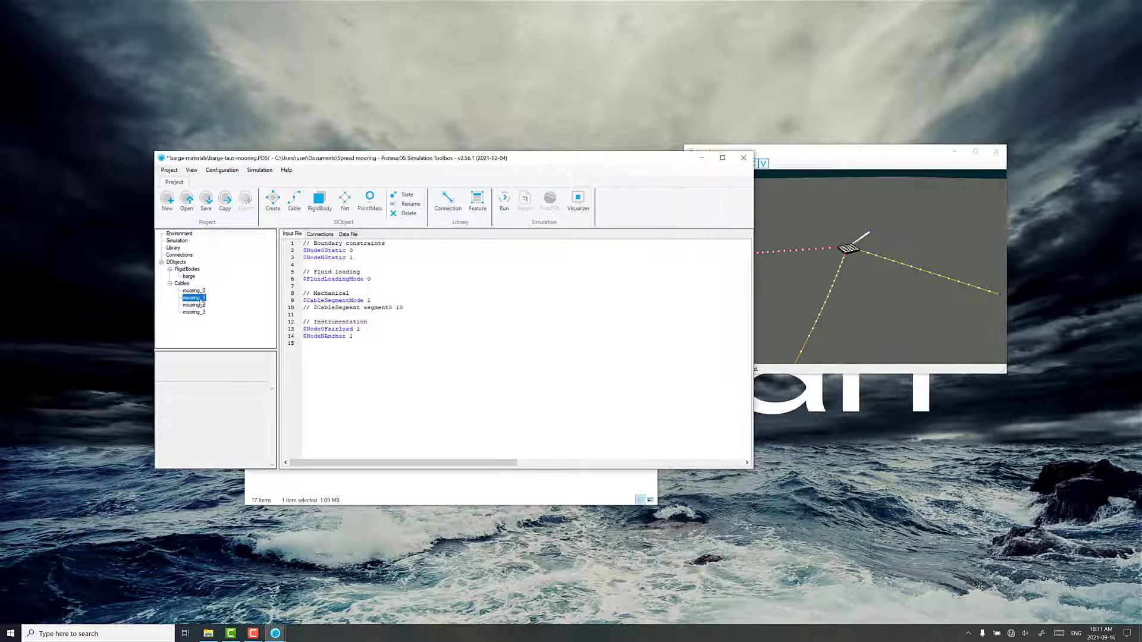
pyautogui.click(408, 196)
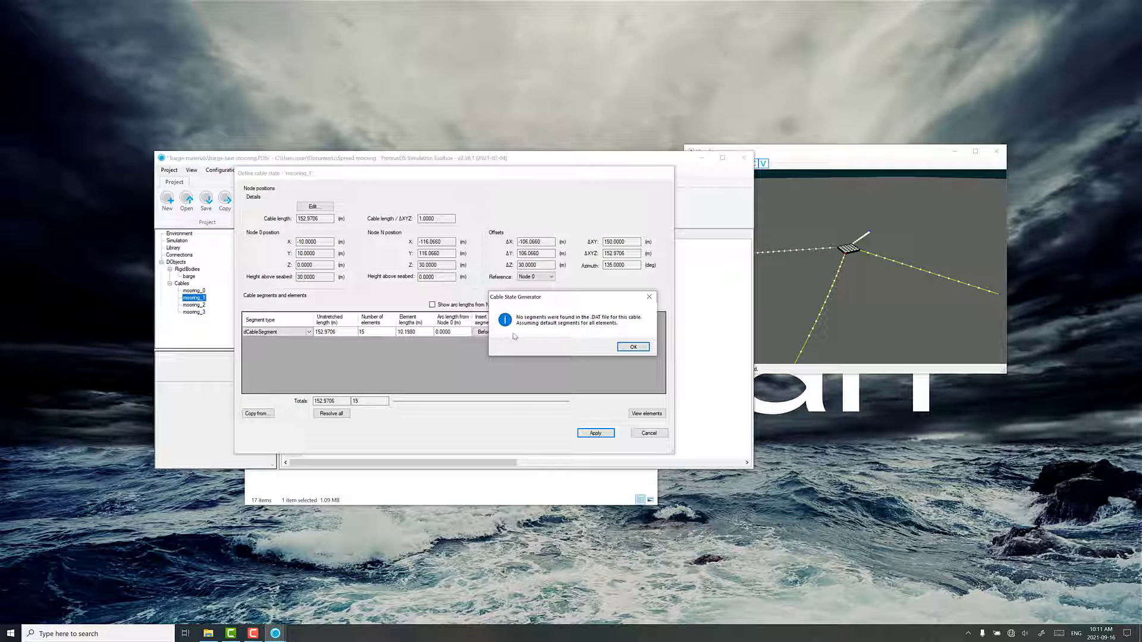
pyautogui.click(631, 348)
pyautogui.click(315, 207)
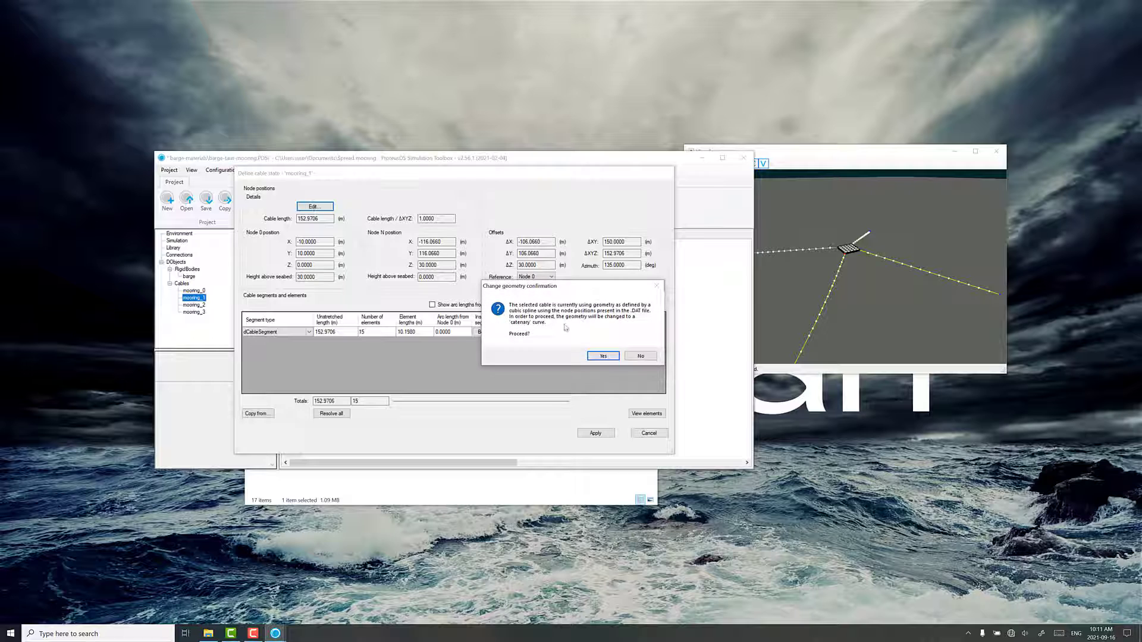
pyautogui.click(603, 355)
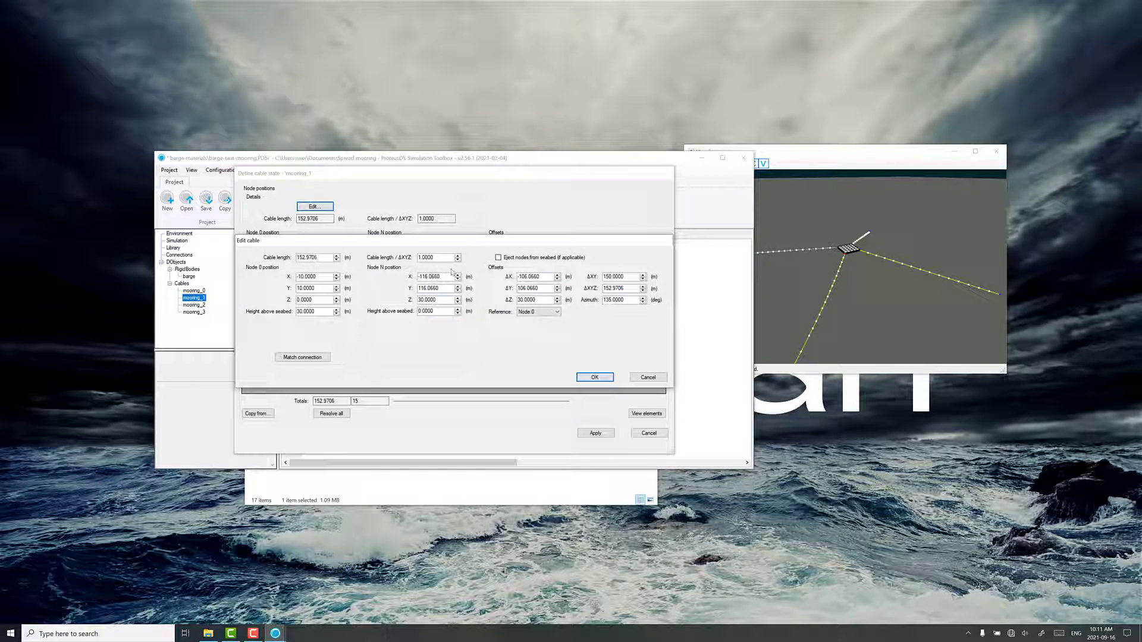
pyautogui.click(499, 258)
pyautogui.doubleClick(426, 260)
pyautogui.write('1.01')
pyautogui.click(597, 378)
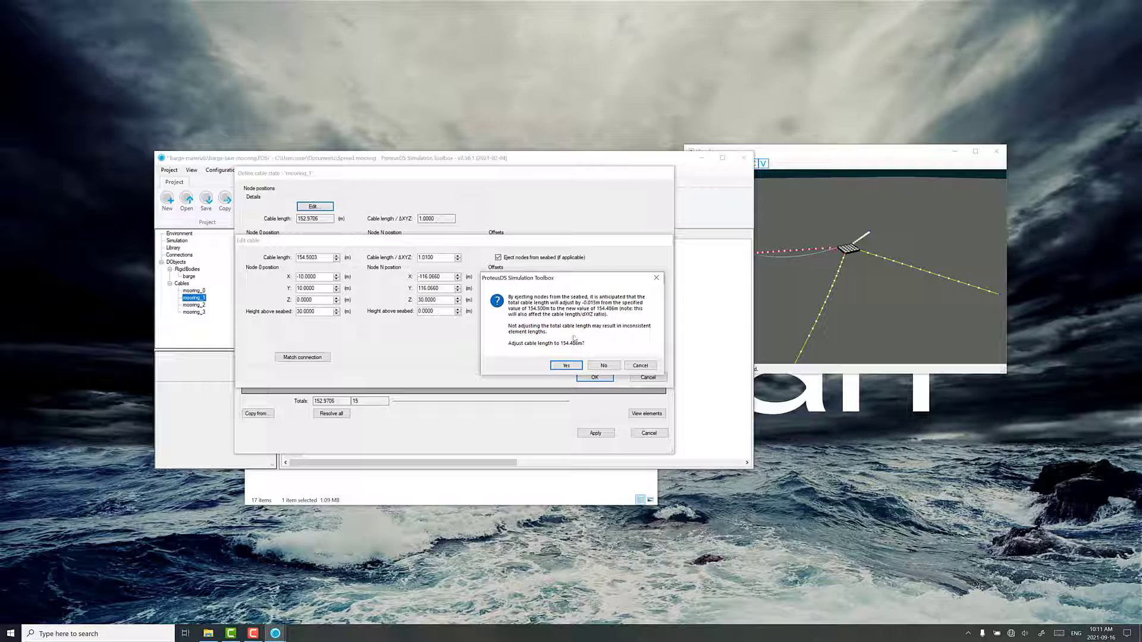
pyautogui.click(565, 366)
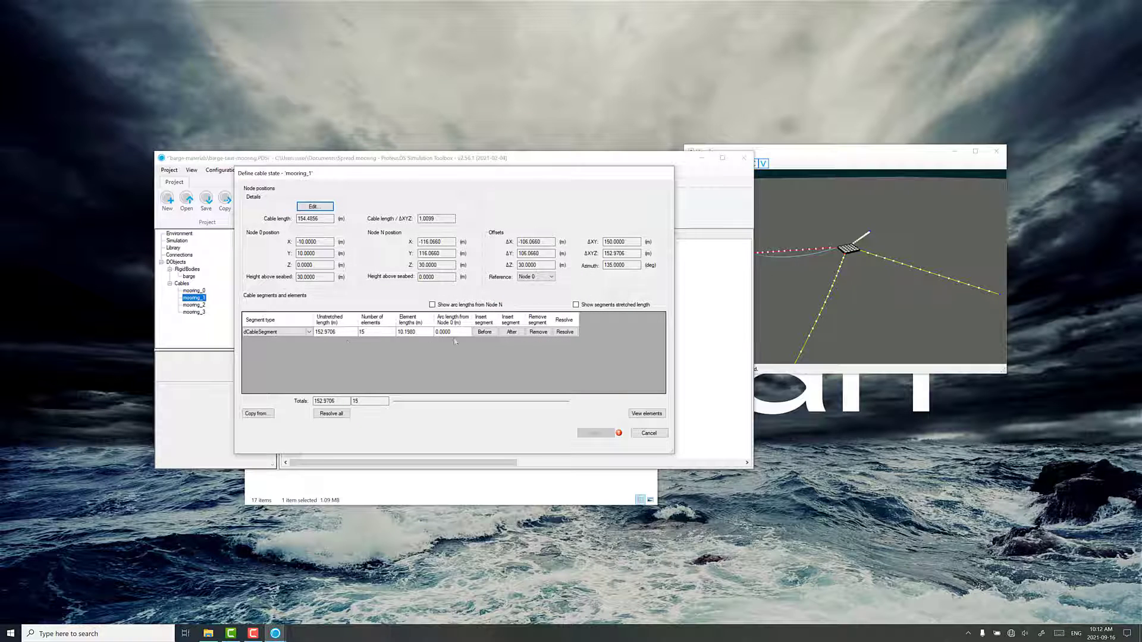
# Change the segment type of mooring_1's existing segment to Dyneema_rope_50mm
pyautogui.click(278, 332)
pyautogui.click(278, 332)
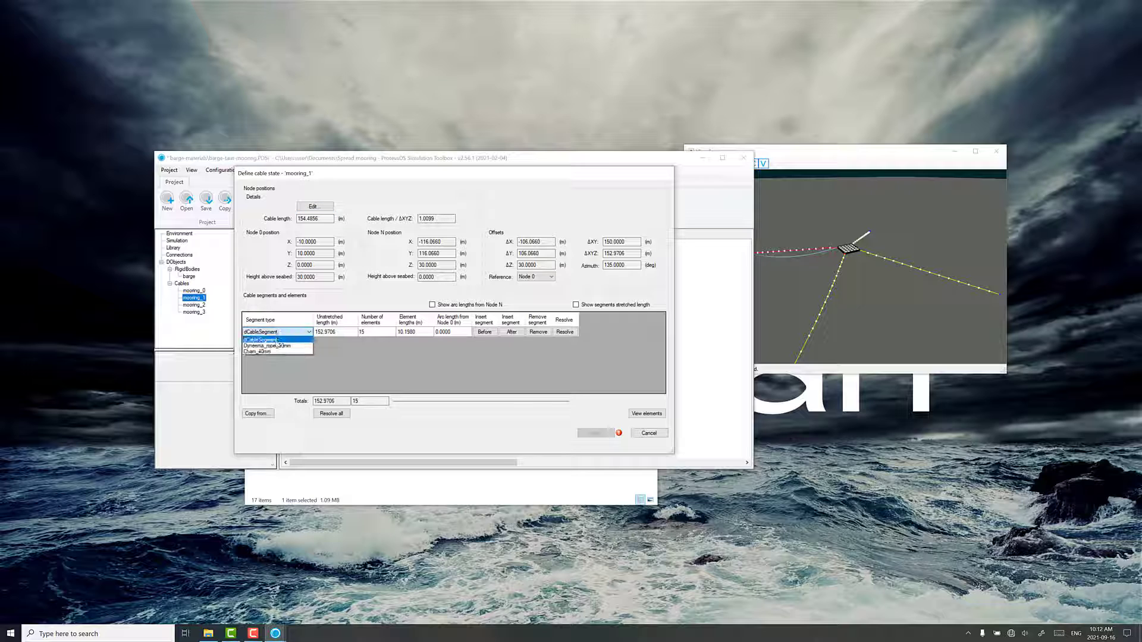
pyautogui.click(281, 348)
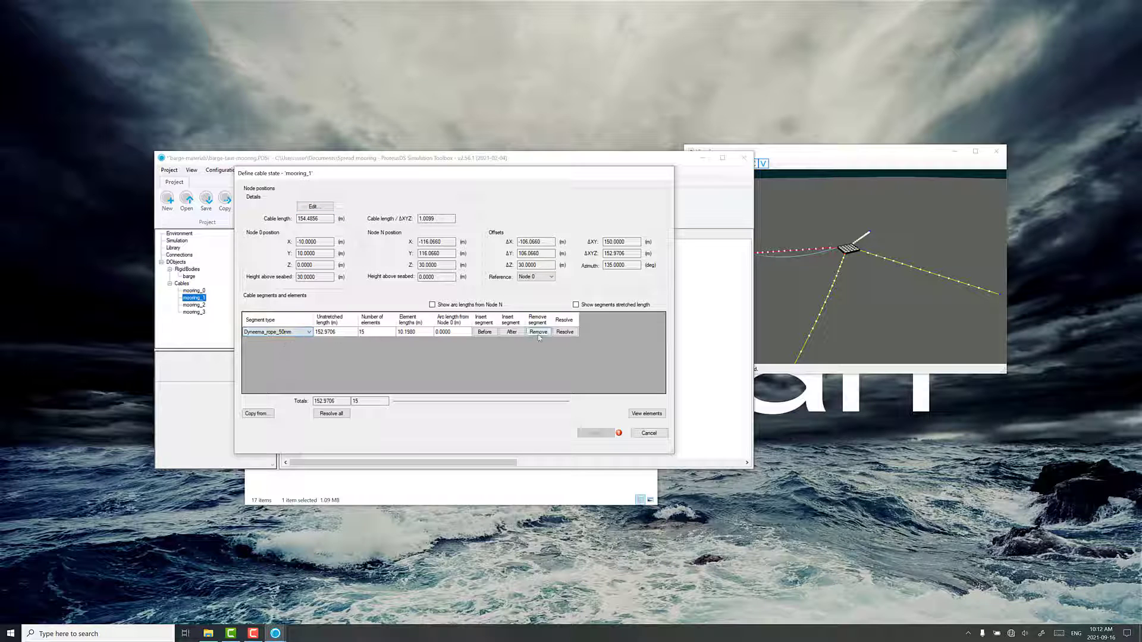
# Insert a Chain_40mm segment after mooring_1's Dyneema rope segment, 60 m long with 5 elements
pyautogui.click(511, 331)
pyautogui.click(278, 342)
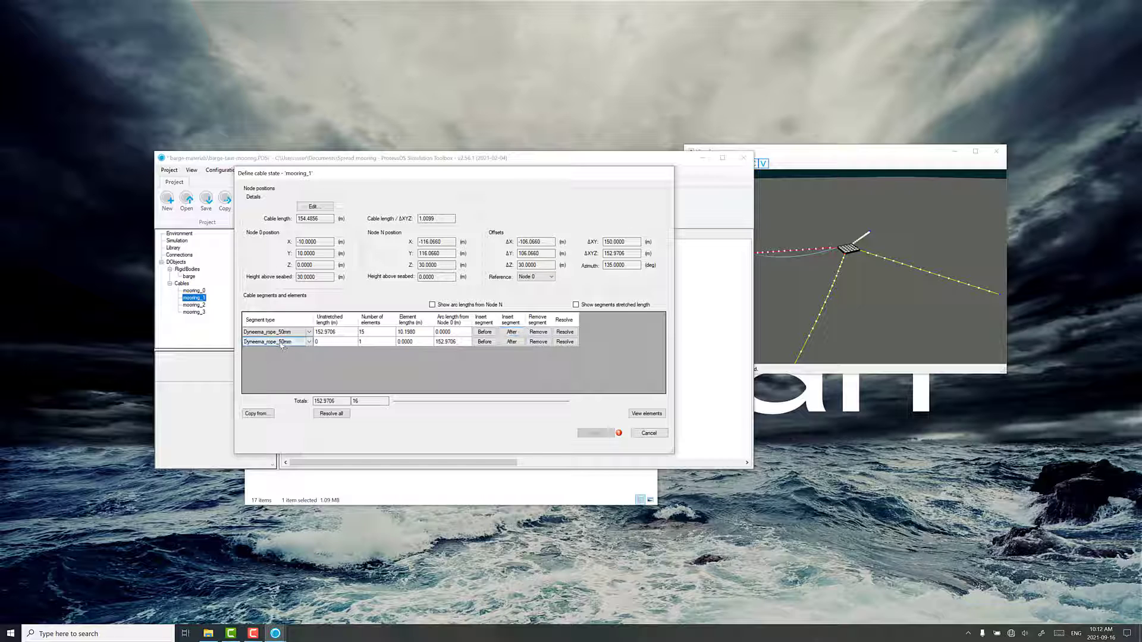
pyautogui.click(278, 341)
pyautogui.click(277, 362)
pyautogui.click(332, 342)
pyautogui.write('60')
pyautogui.click(371, 345)
pyautogui.write('5')
# Resolve mooring_1's Dyneema segment length to fit the cable length and apply the cable state
pyautogui.click(379, 334)
pyautogui.click(566, 333)
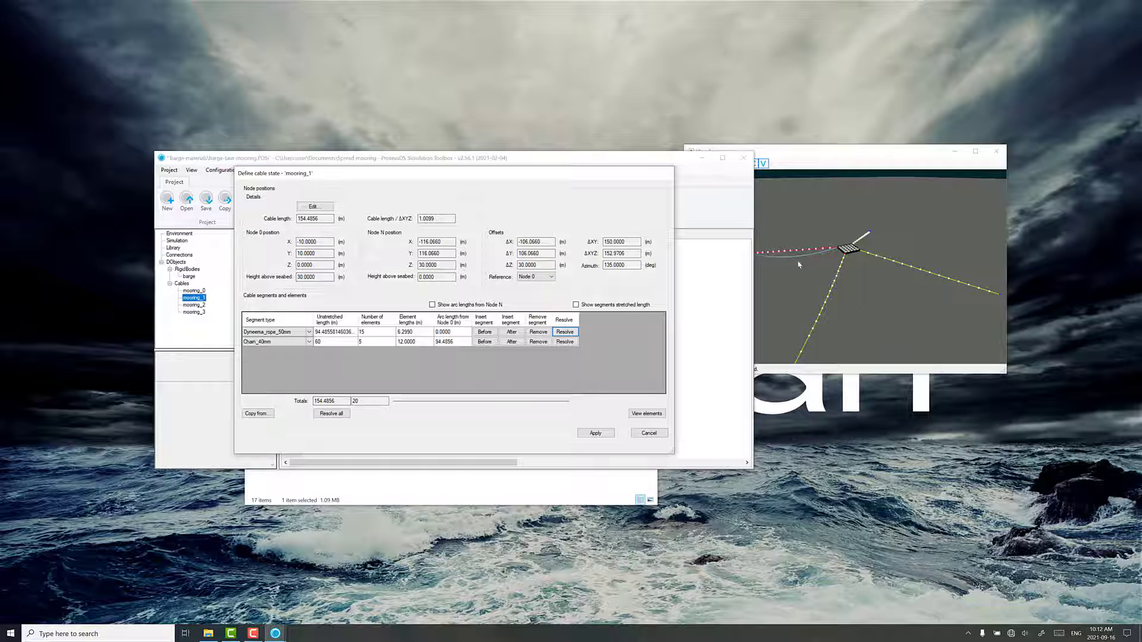
pyautogui.click(595, 434)
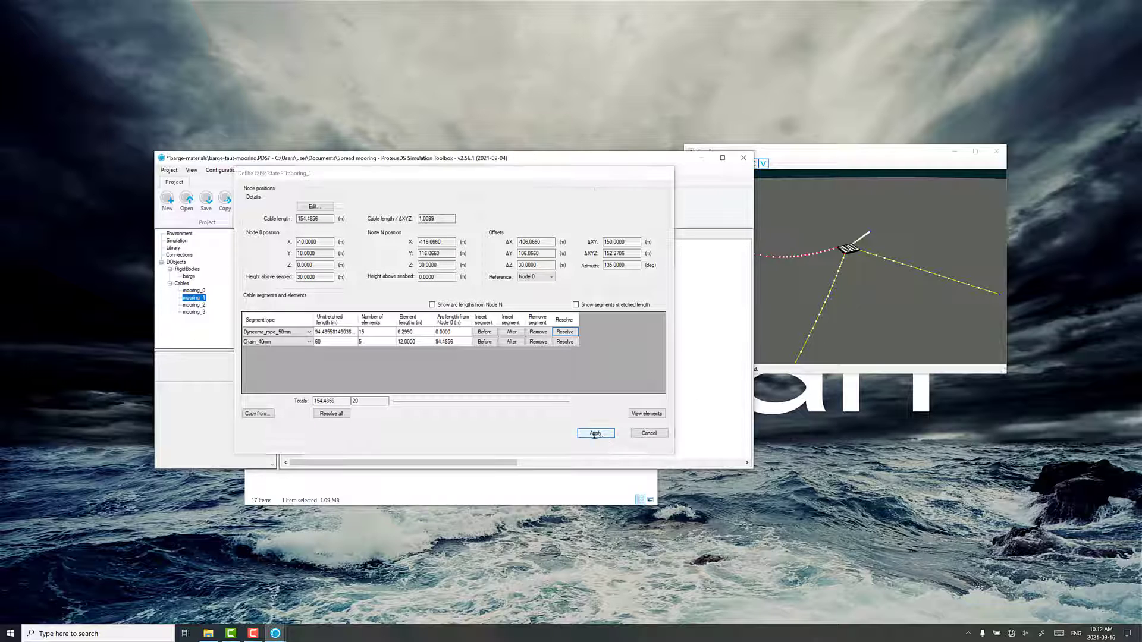
# Review the cable states of mooring_0 and mooring_1, comparing their segment types, lengths and element counts without changing anything
pyautogui.moveTo(871, 288); pyautogui.dragTo(711, 263)
pyautogui.moveTo(783, 283); pyautogui.dragTo(871, 250)
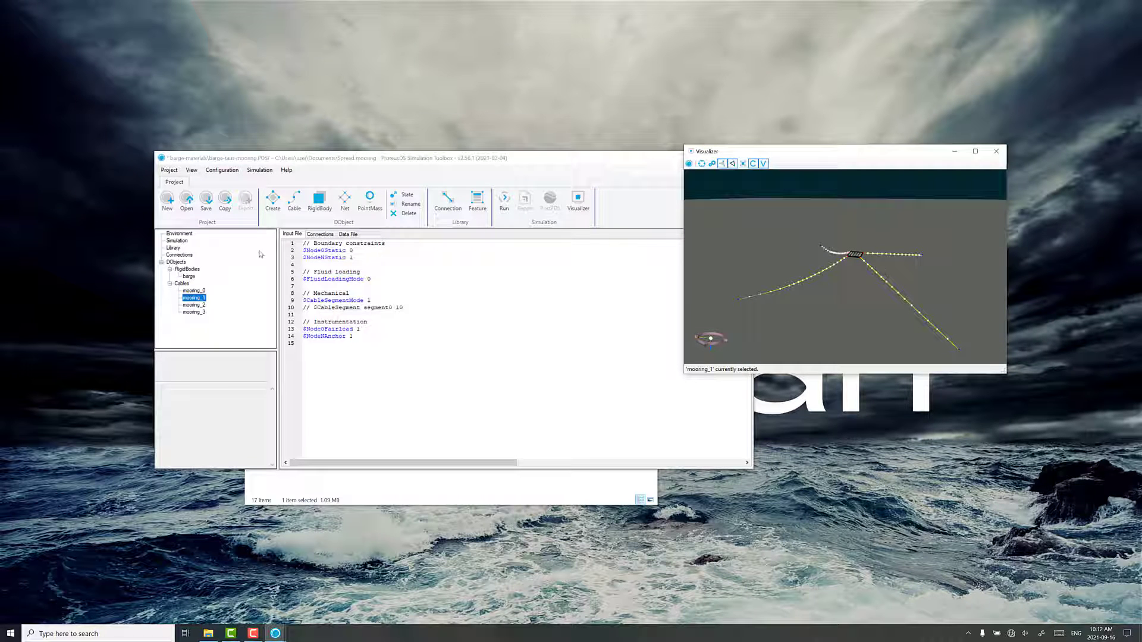
pyautogui.click(200, 292)
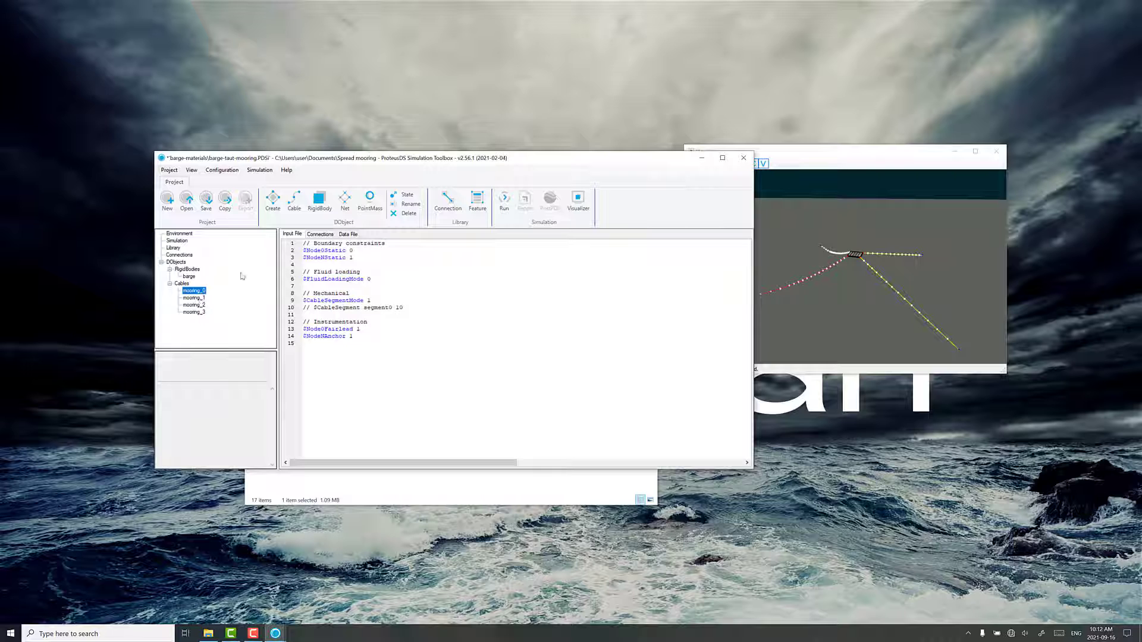
pyautogui.click(401, 198)
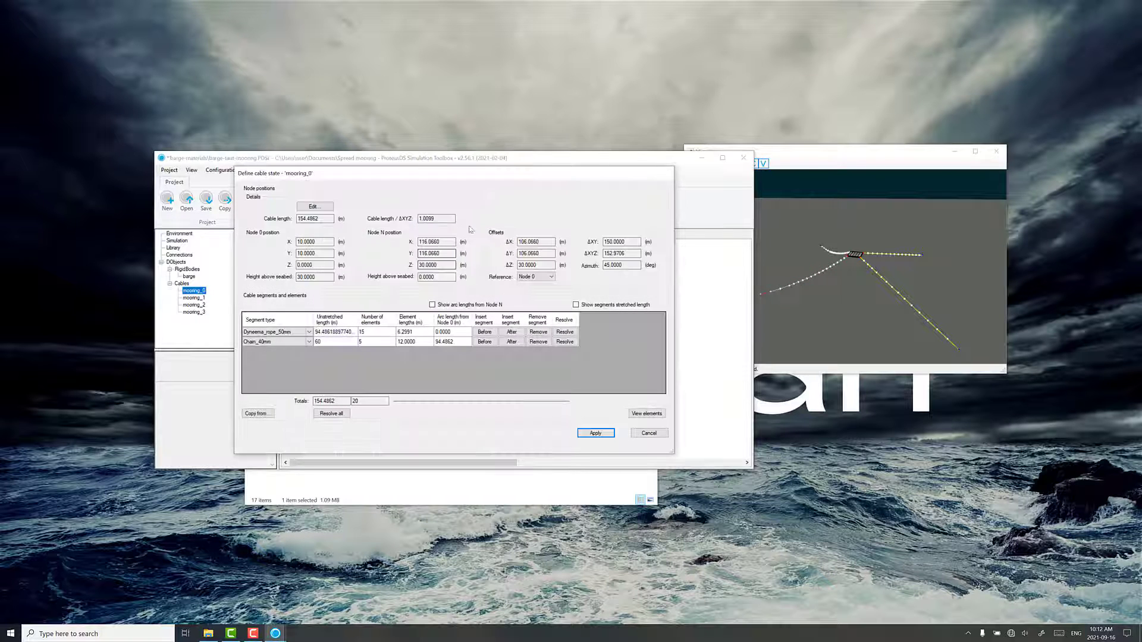
pyautogui.click(649, 433)
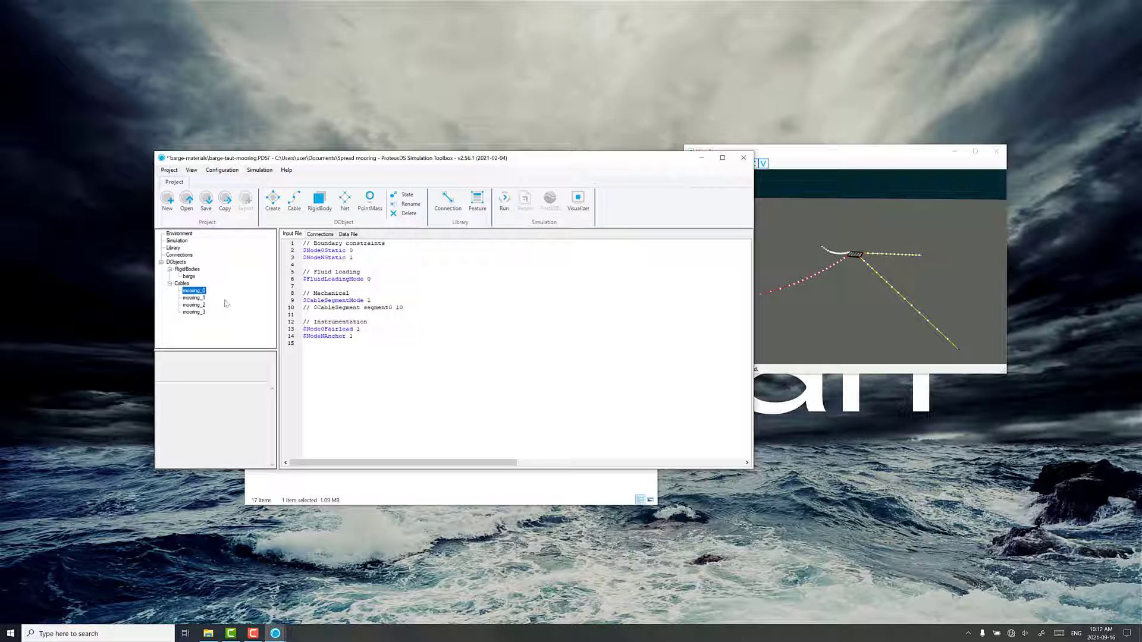
pyautogui.click(201, 298)
pyautogui.click(407, 200)
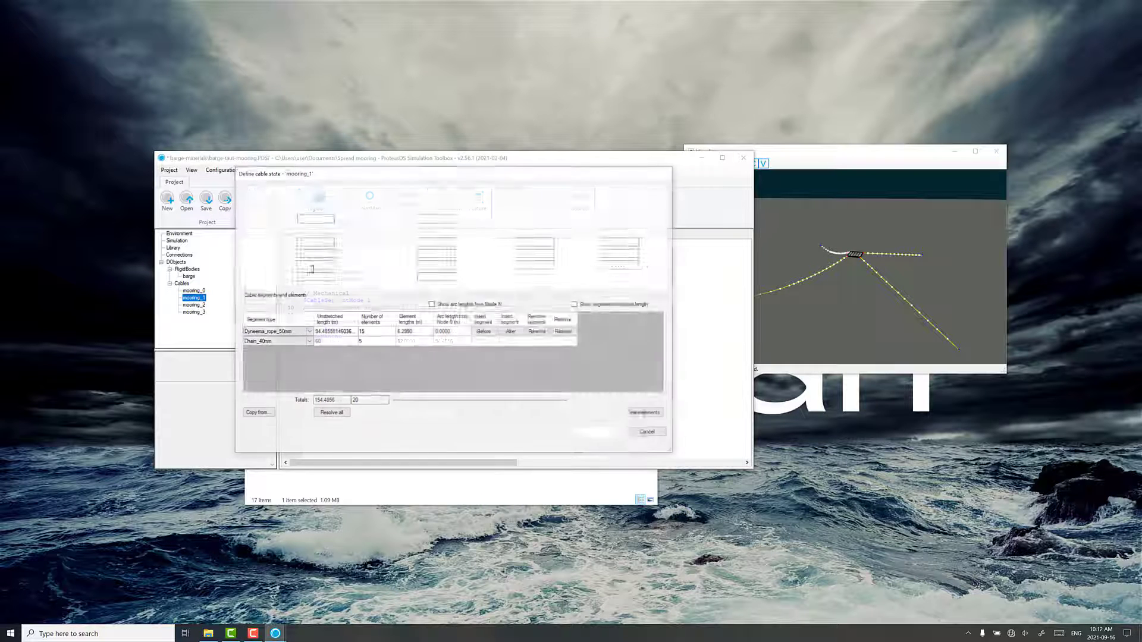
pyautogui.press('Escape')
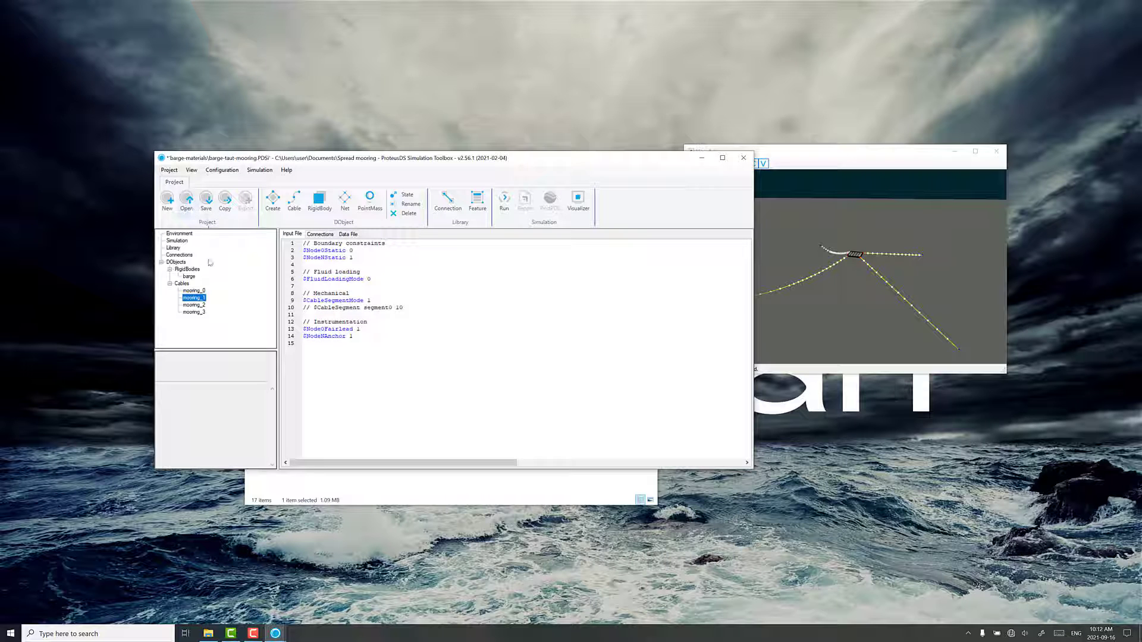
# Convert mooring_2 to catenary geometry with nodes ejected from the seabed and a cable length/ΔXYZ ratio of 1.01, accepting the cable length adjustment
pyautogui.click(198, 305)
pyautogui.click(406, 195)
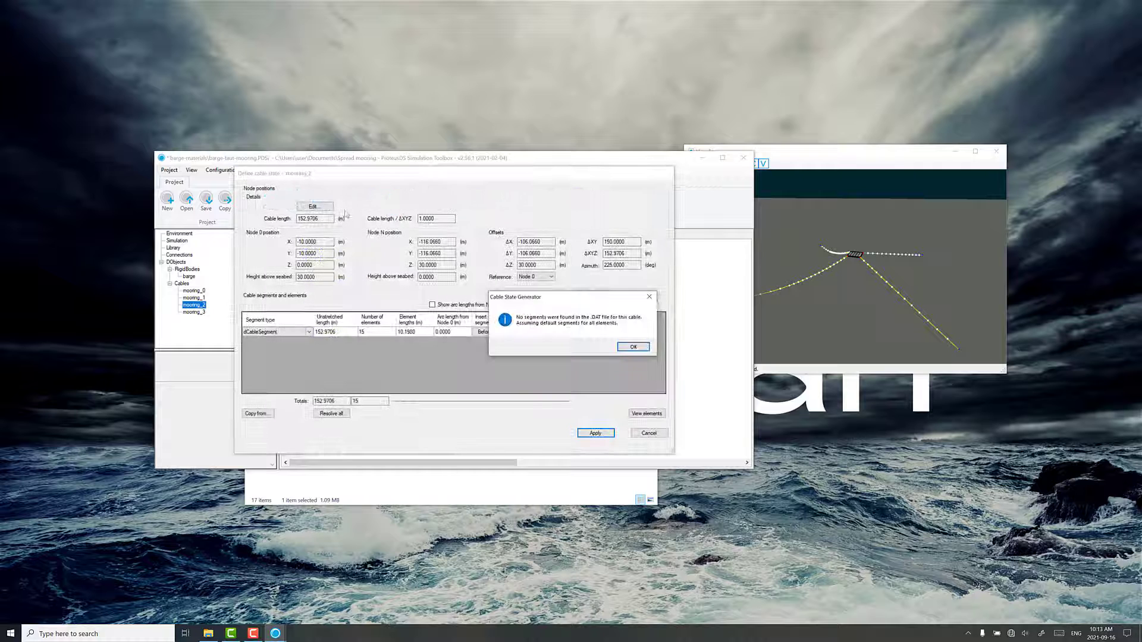
pyautogui.click(632, 347)
pyautogui.click(328, 207)
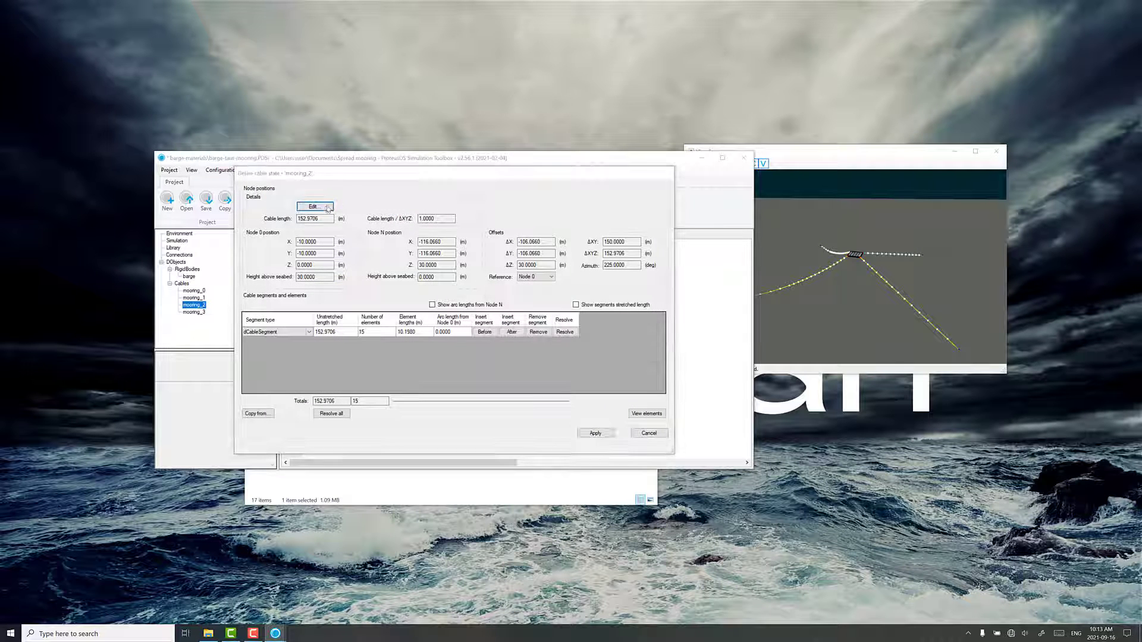
pyautogui.click(603, 356)
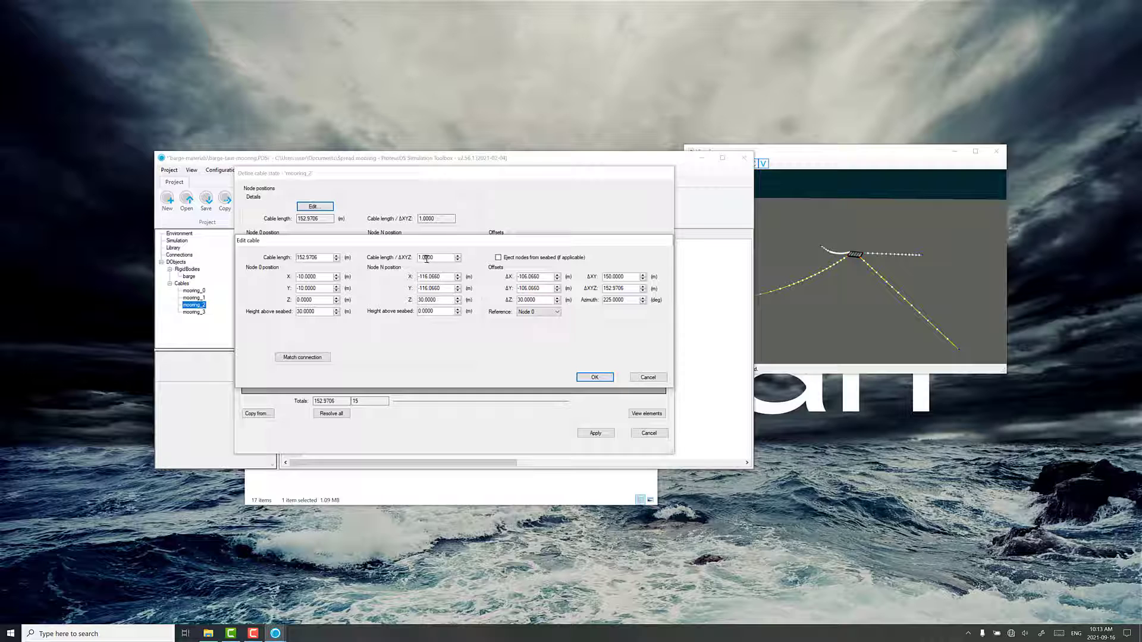
pyautogui.moveTo(426, 258); pyautogui.dragTo(467, 265)
pyautogui.write('1')
pyautogui.click(499, 258)
pyautogui.click(583, 376)
pyautogui.click(567, 368)
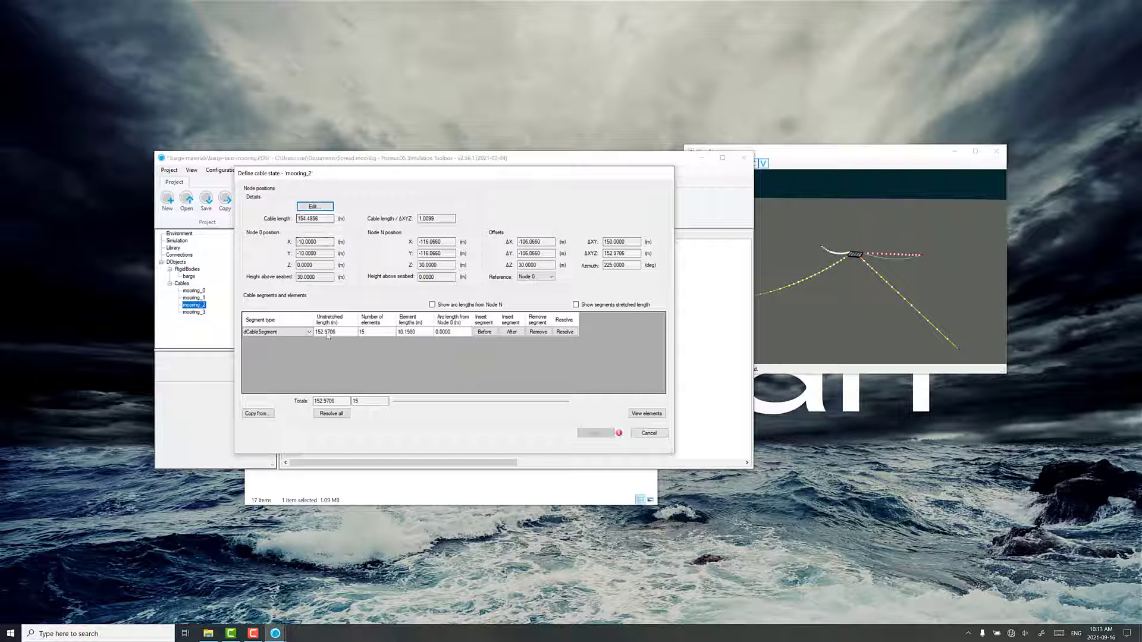
# Change the segment type of mooring_2's existing segment to Dyneema_rope_50mm
pyautogui.click(282, 333)
pyautogui.click(284, 333)
pyautogui.click(273, 345)
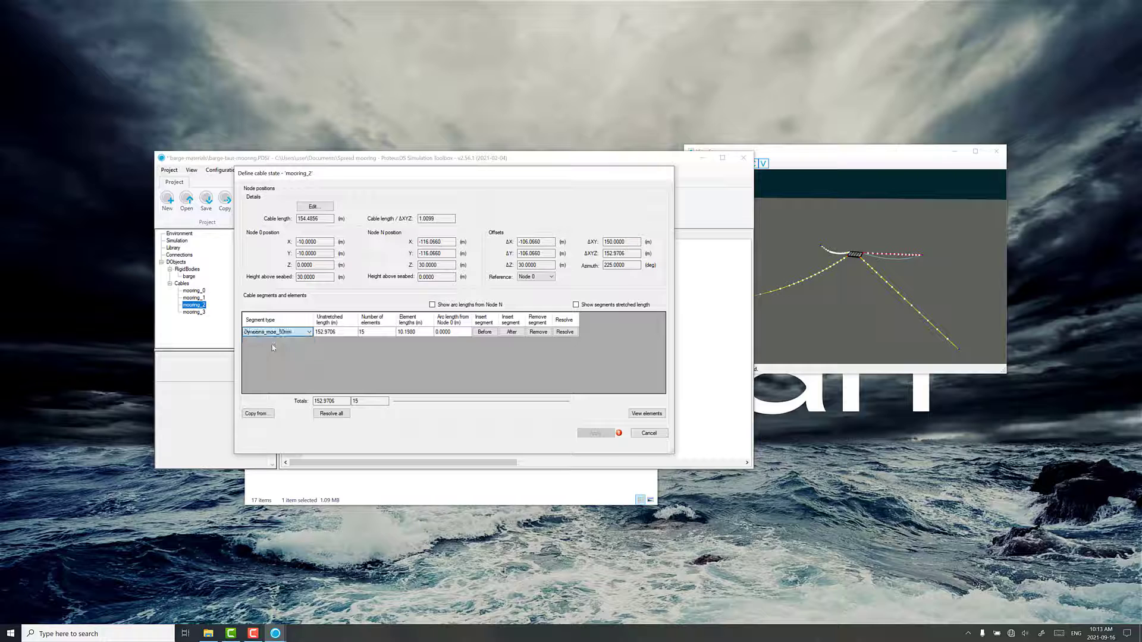
# Insert a Chain_40mm segment after mooring_2's Dyneema rope segment, 60 m long with 5 elements
pyautogui.click(513, 331)
pyautogui.click(286, 341)
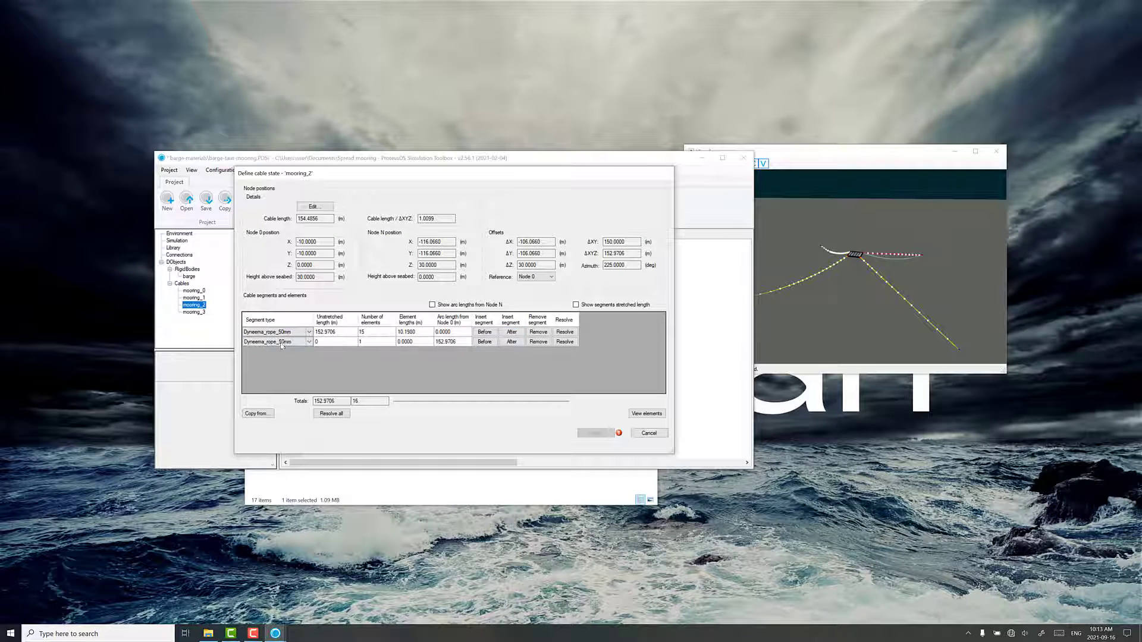
pyautogui.click(286, 341)
pyautogui.click(275, 359)
pyautogui.click(330, 344)
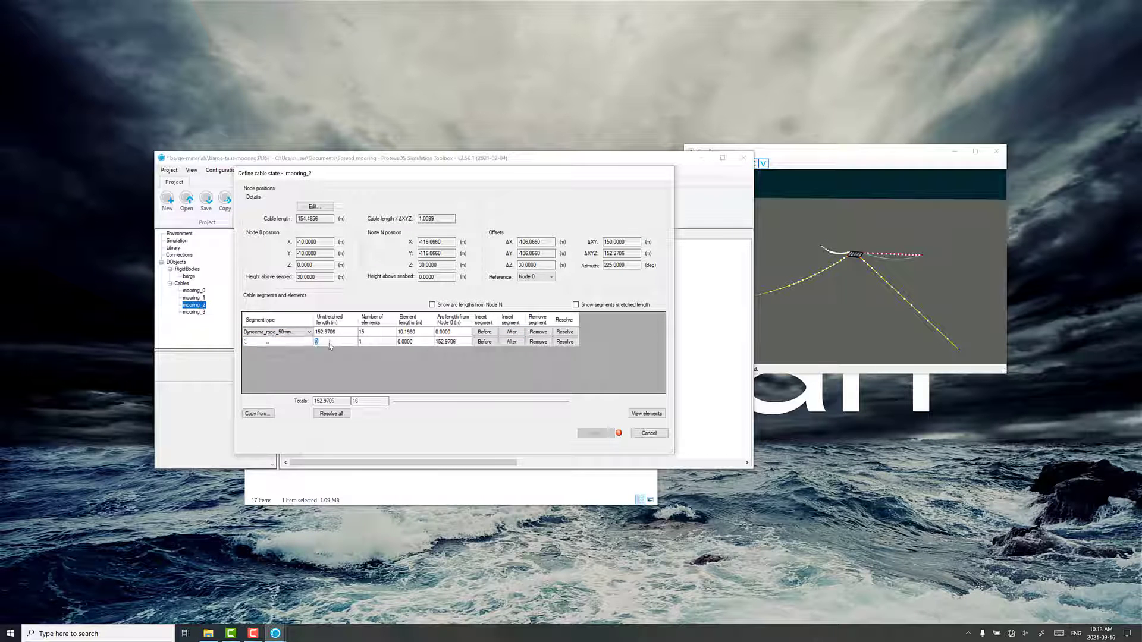
pyautogui.write('60')
pyautogui.click(379, 345)
pyautogui.write('5')
pyautogui.press('Return')
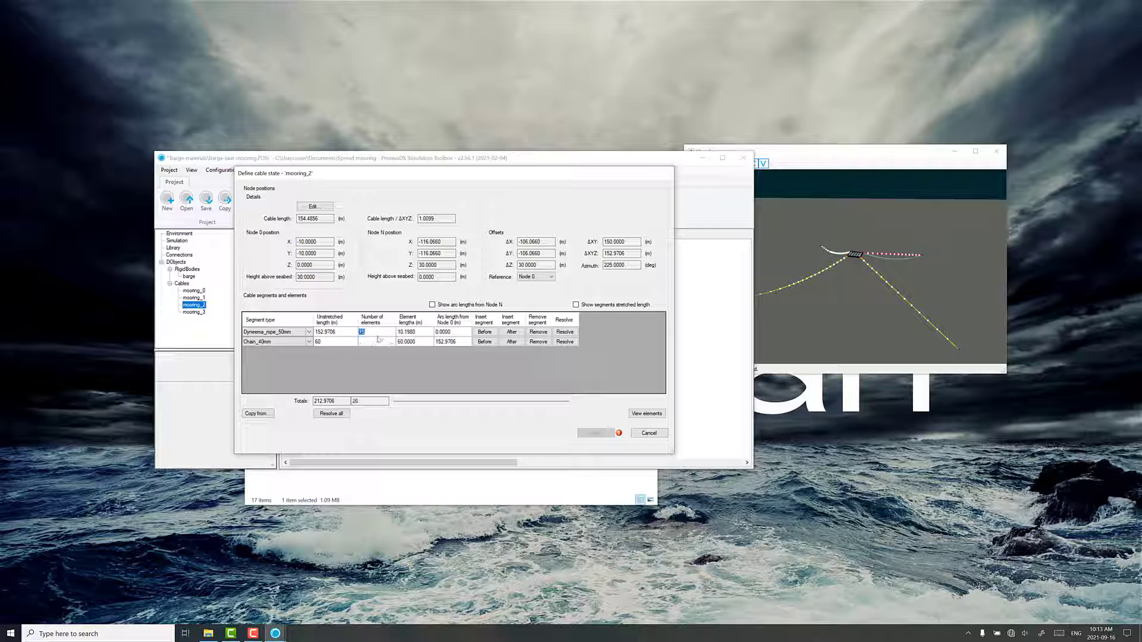
# Resolve mooring_2's Dyneema segment length to fit the cable length and apply the cable state
pyautogui.click(565, 335)
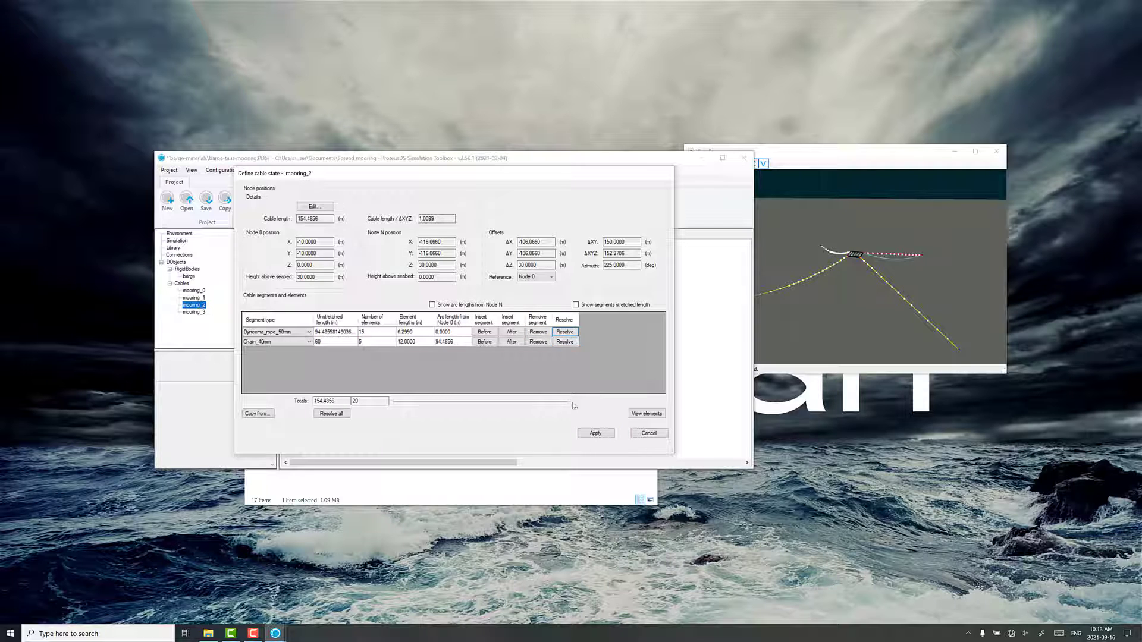
pyautogui.click(595, 434)
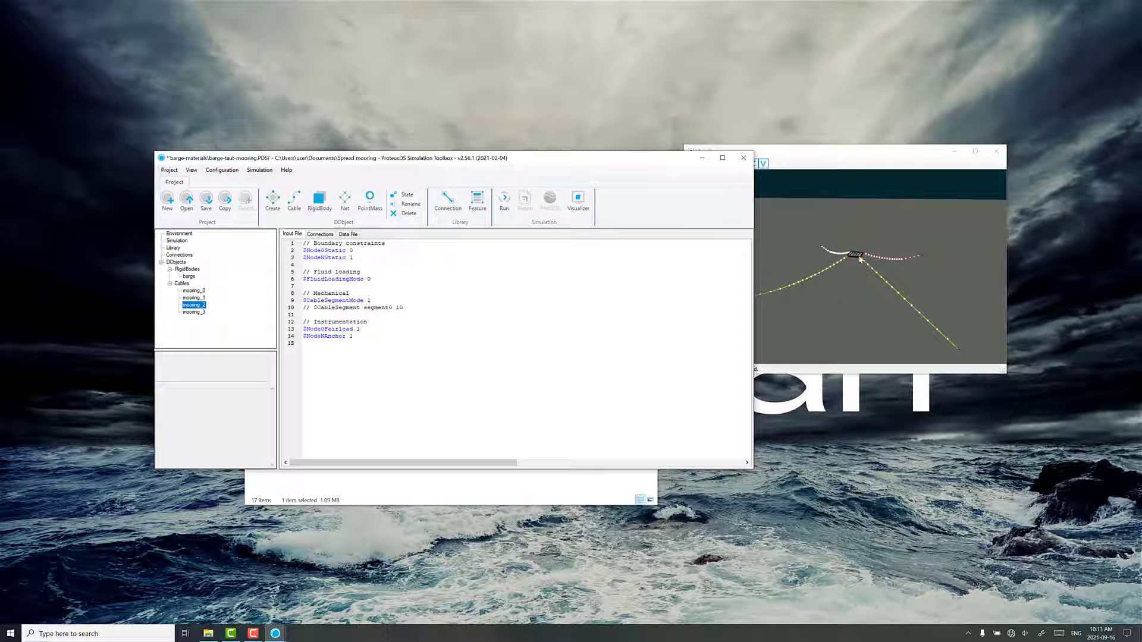
pyautogui.moveTo(800, 304); pyautogui.dragTo(834, 292)
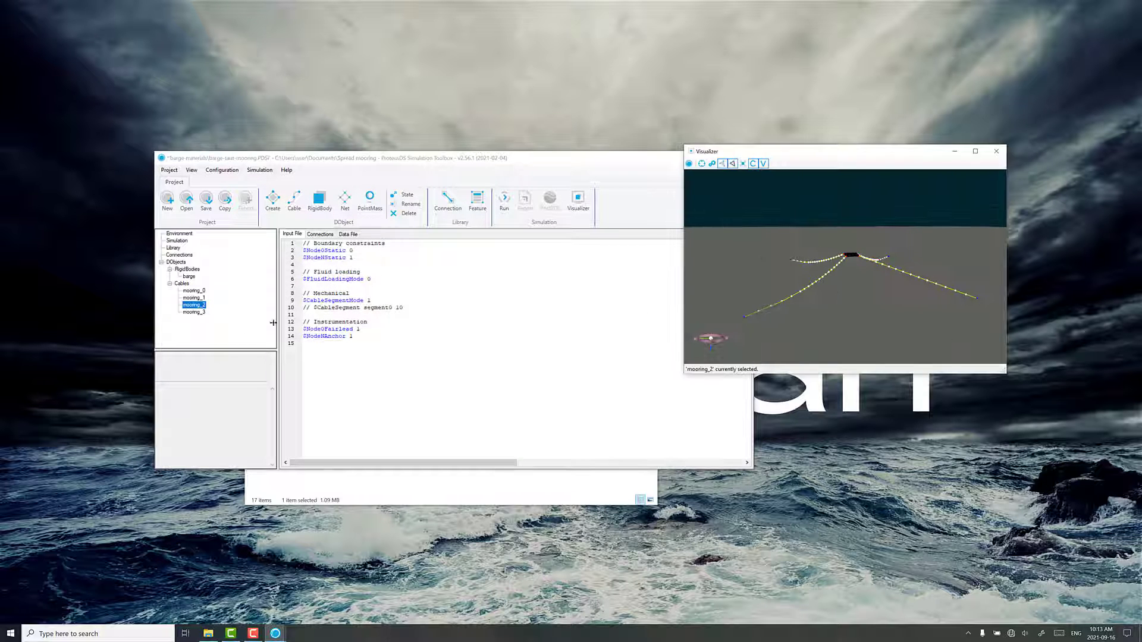
# Convert mooring_3 to catenary geometry with nodes ejected from the seabed and a cable length/ΔXYZ ratio of 1.01, accepting the cable length adjustment
pyautogui.click(191, 312)
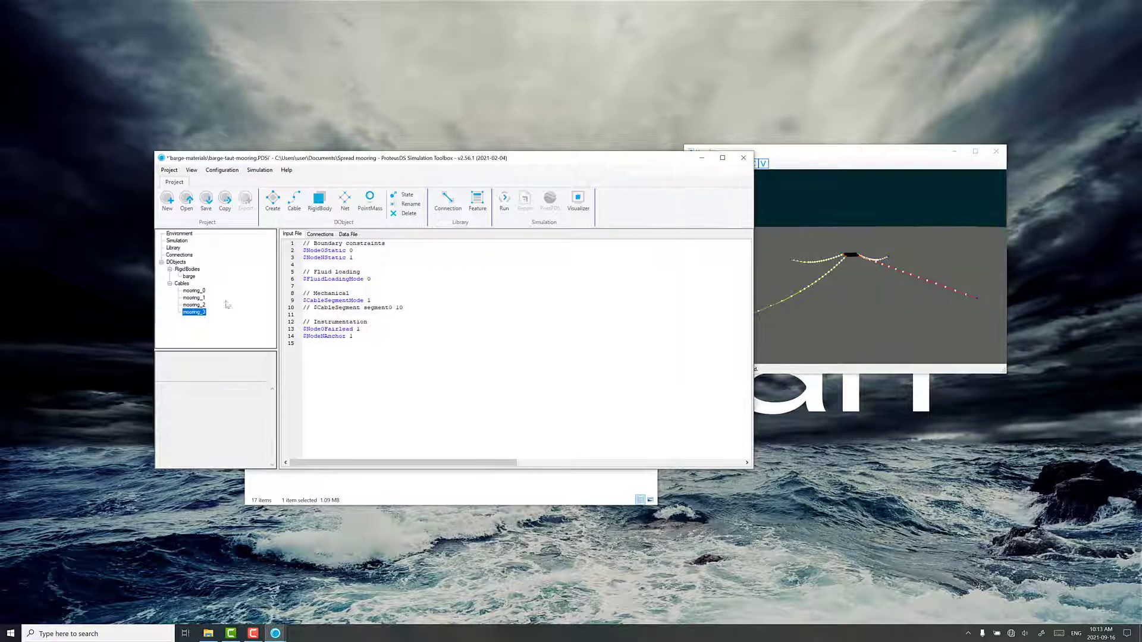
pyautogui.click(407, 196)
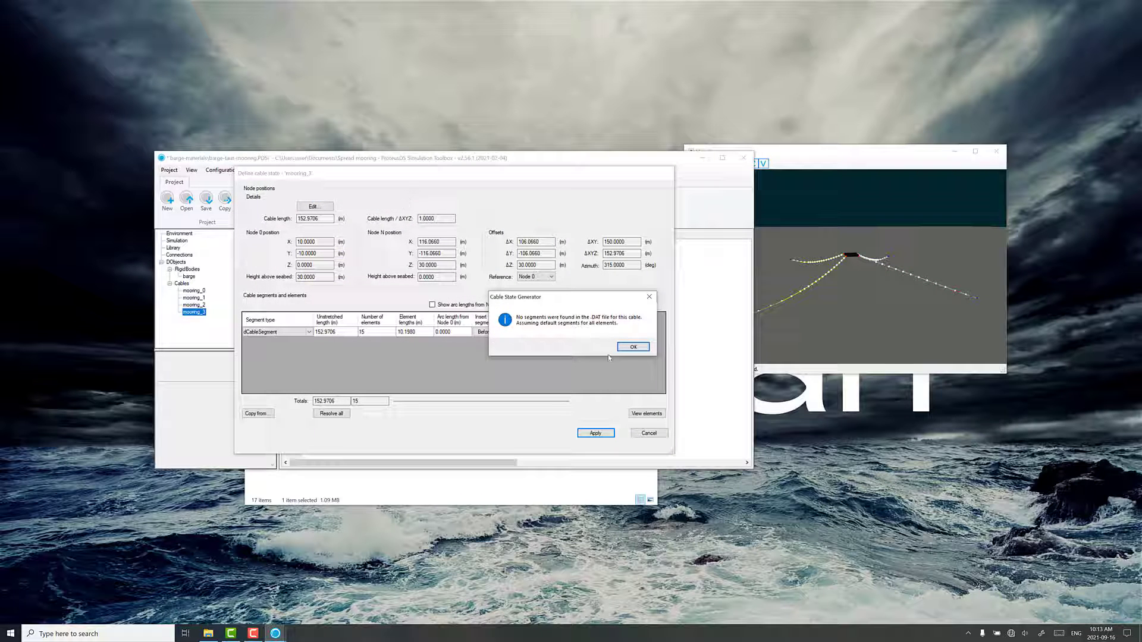
pyautogui.click(633, 347)
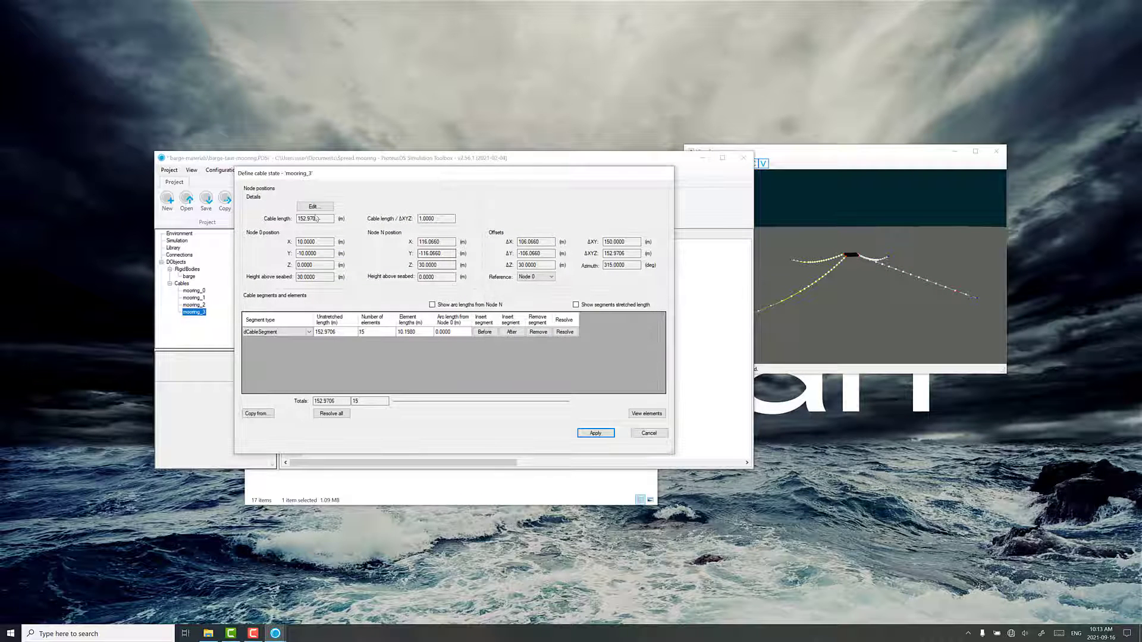
pyautogui.click(314, 206)
pyautogui.press('Return')
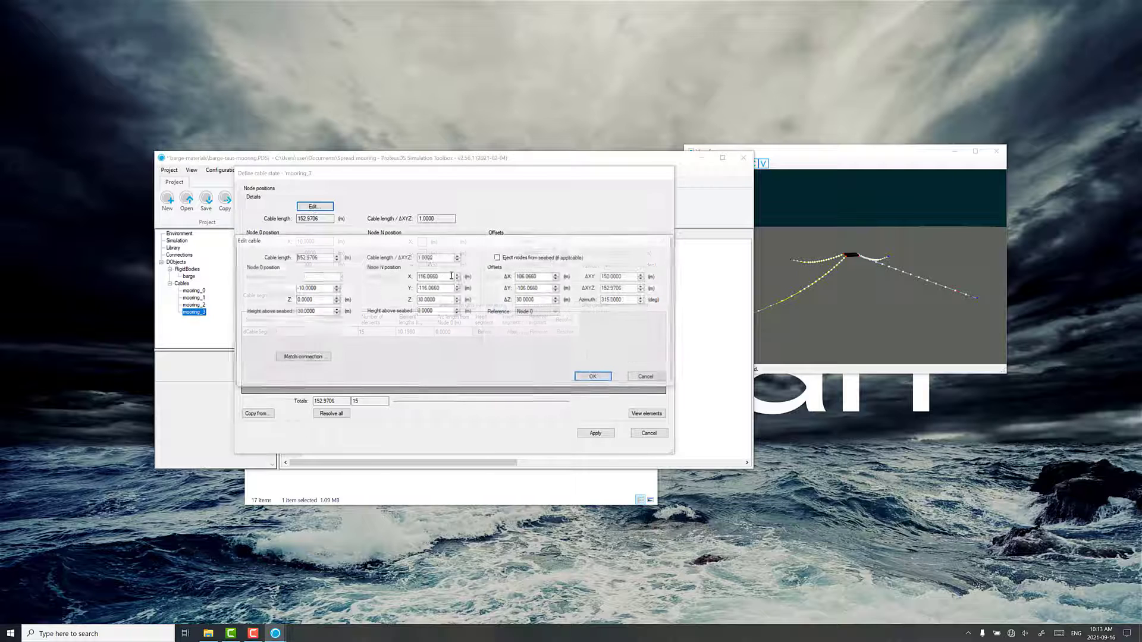
pyautogui.moveTo(427, 258); pyautogui.dragTo(452, 260)
pyautogui.write('1')
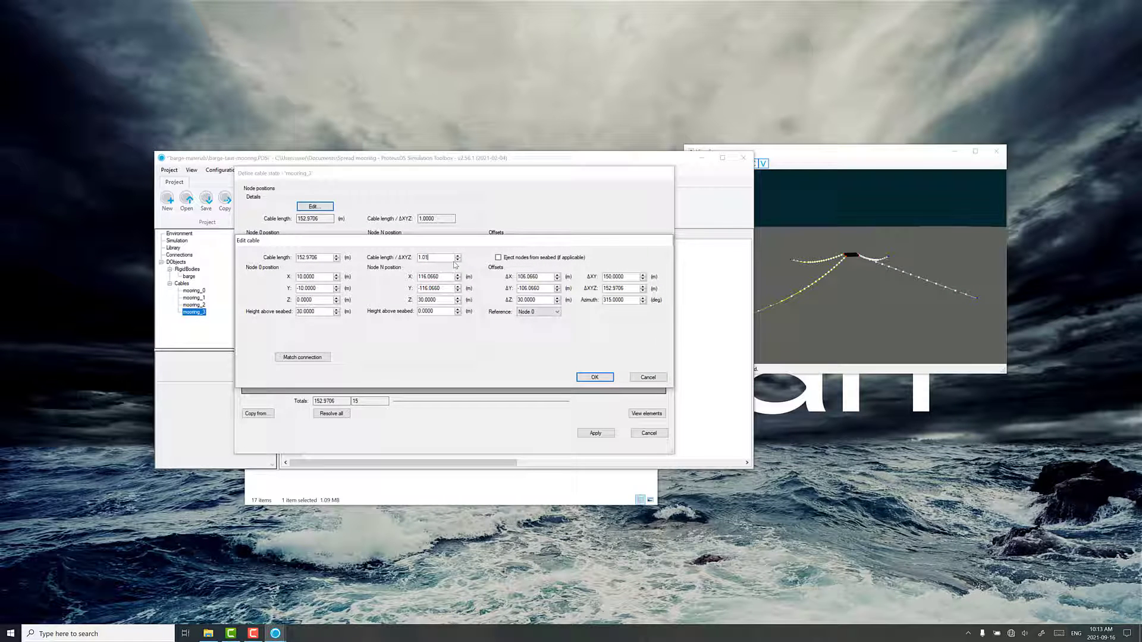
pyautogui.click(498, 259)
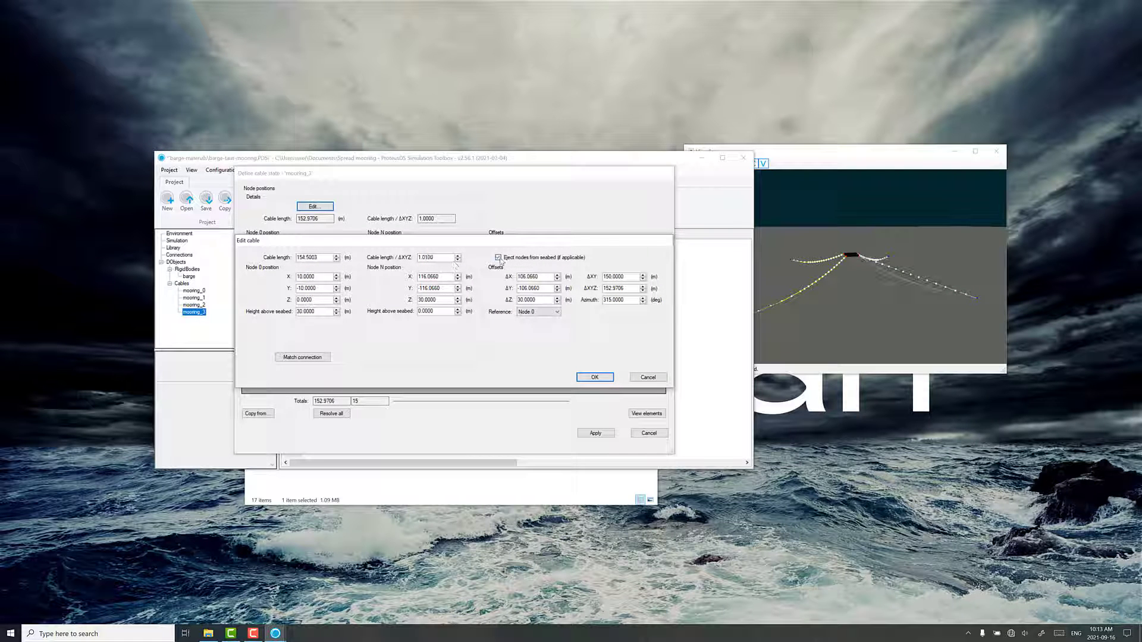
pyautogui.click(594, 377)
pyautogui.press('Return')
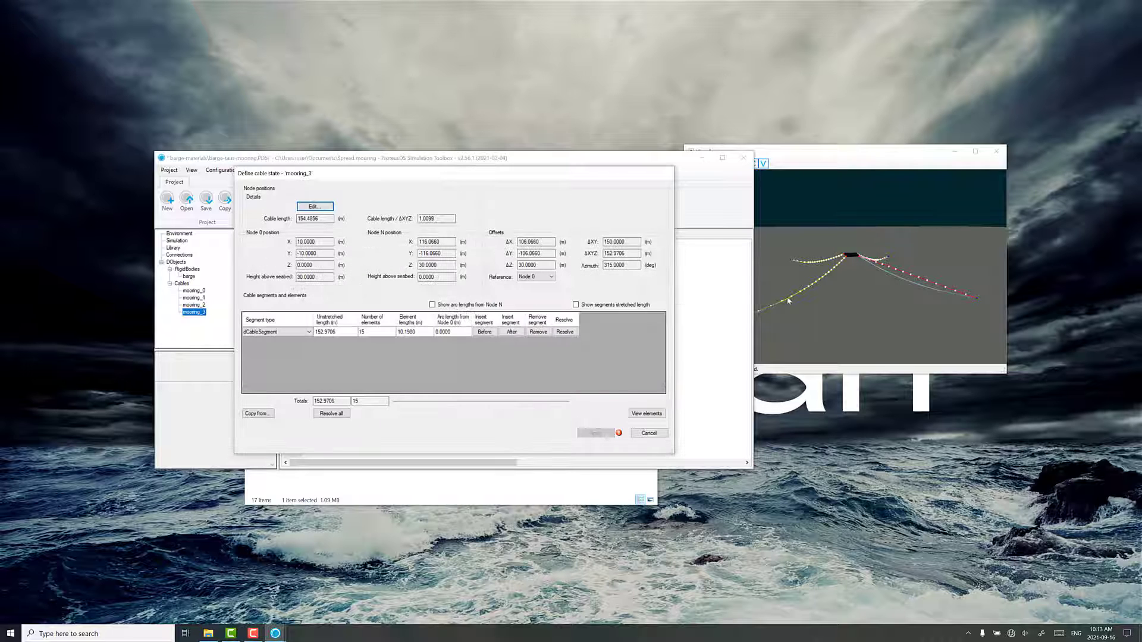
# Change the segment type of mooring_3's existing segment to Dyneema_rope_50mm
pyautogui.click(279, 332)
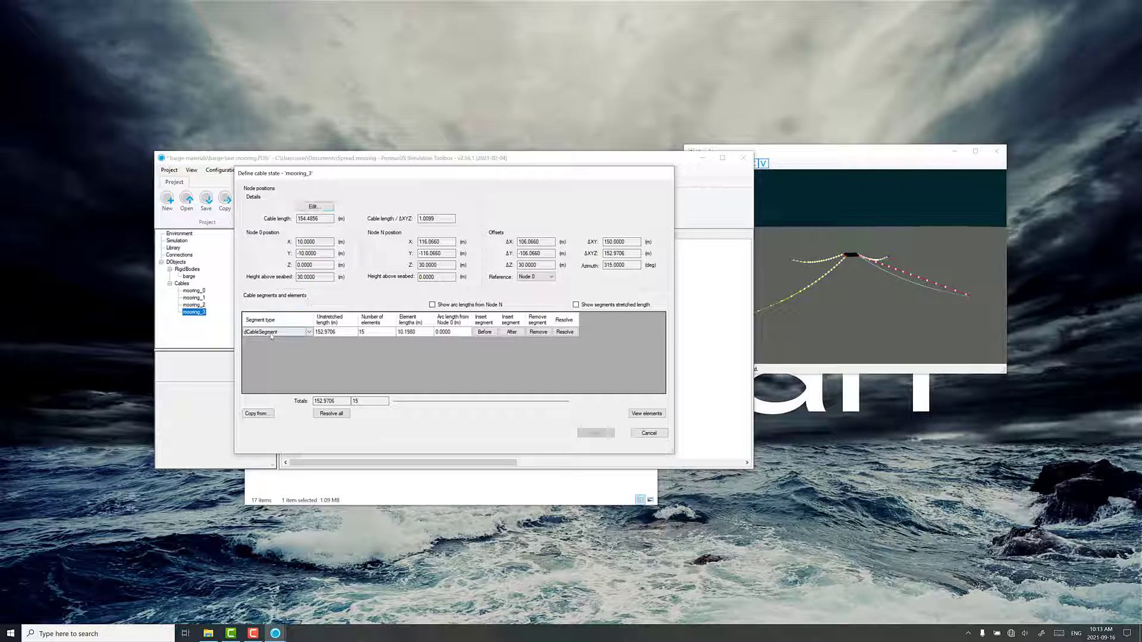
pyautogui.click(271, 334)
pyautogui.click(265, 346)
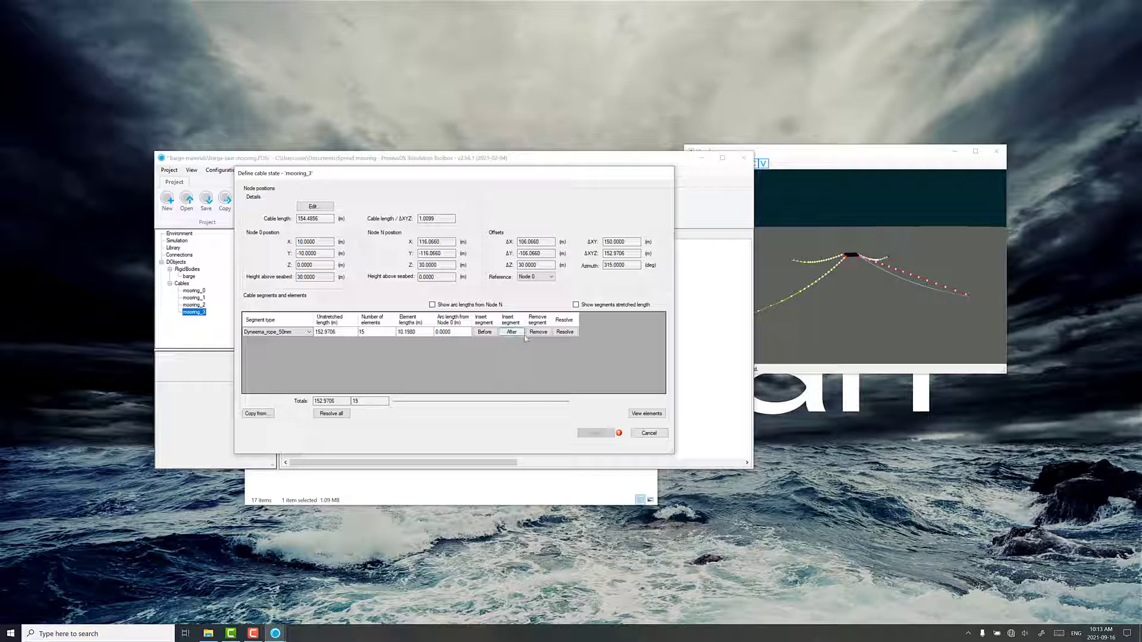
# Insert a Chain_40mm segment after mooring_3's Dyneema rope segment, 60 m long with 5 elements
pyautogui.click(512, 332)
pyautogui.click(279, 342)
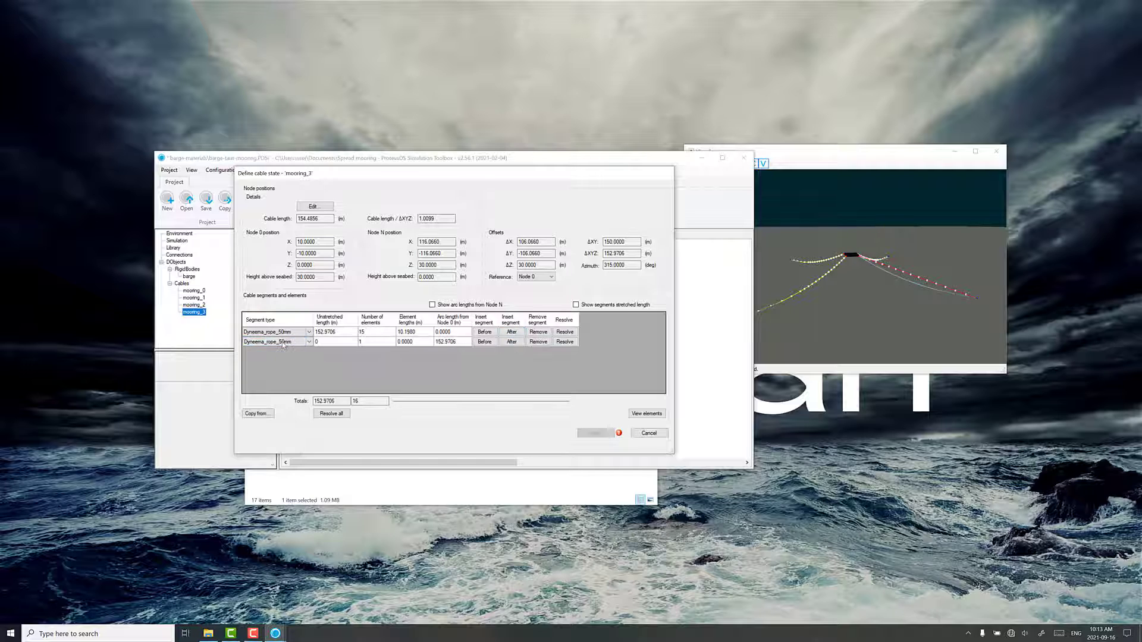
pyautogui.click(278, 341)
pyautogui.click(280, 361)
pyautogui.click(330, 343)
pyautogui.write('60')
pyautogui.click(376, 333)
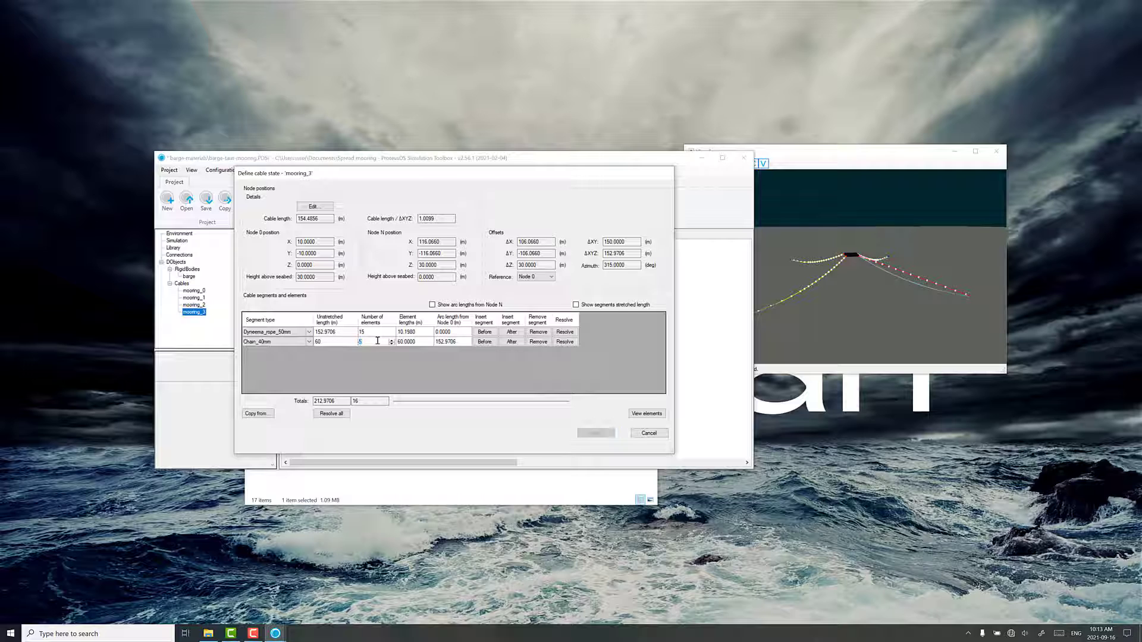
# Resolve mooring_3's Dyneema segment length to fit the cable length and apply the cable state
pyautogui.click(565, 332)
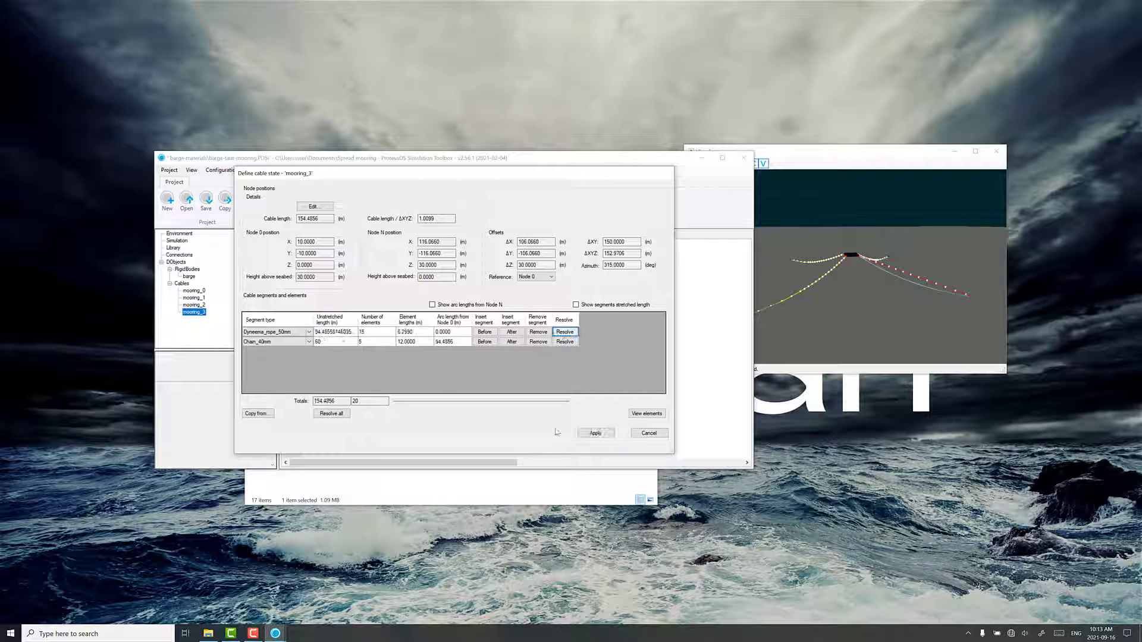
pyautogui.click(612, 433)
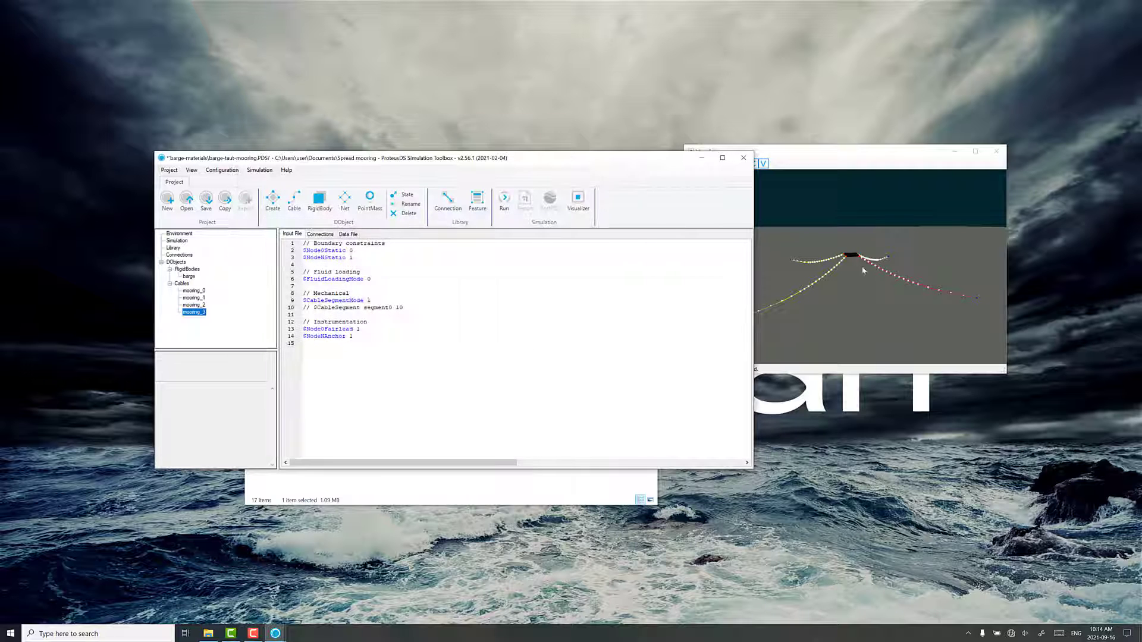
pyautogui.moveTo(848, 284); pyautogui.dragTo(897, 293)
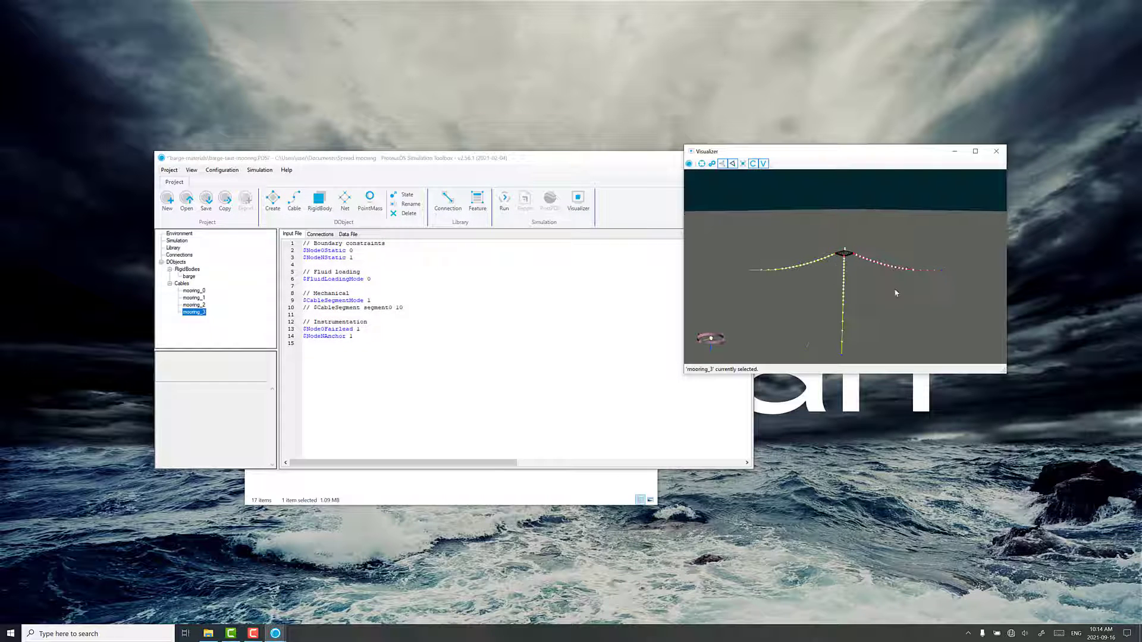
# Save the project and inspect the shape of all four mooring lines around the barge
pyautogui.click(206, 203)
pyautogui.moveTo(901, 250); pyautogui.dragTo(706, 274)
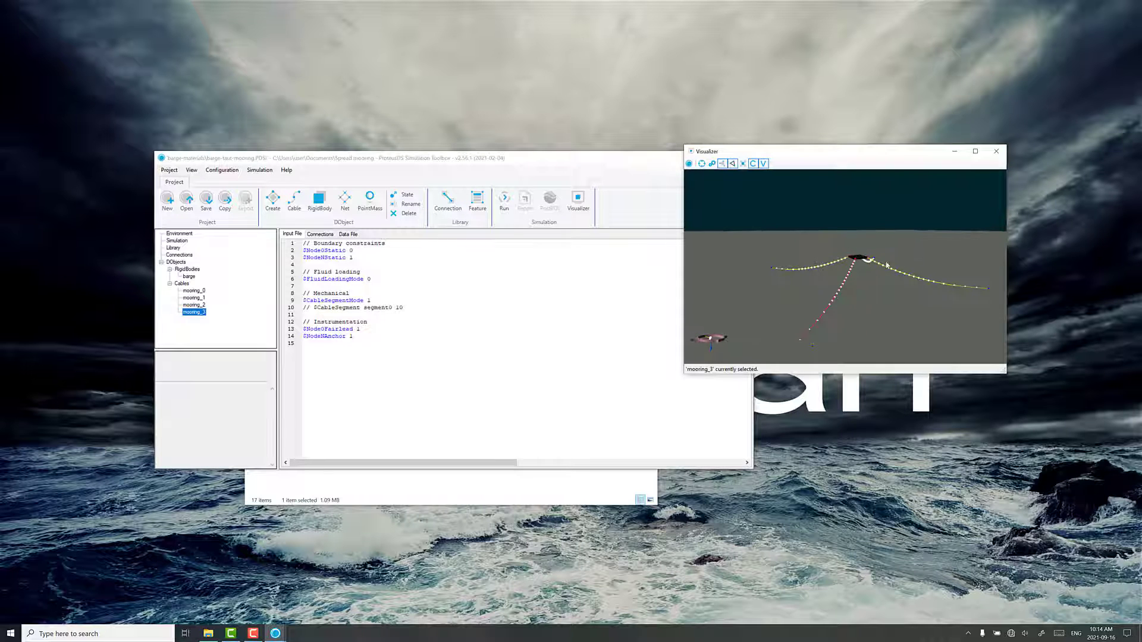
pyautogui.moveTo(886, 264); pyautogui.dragTo(731, 271)
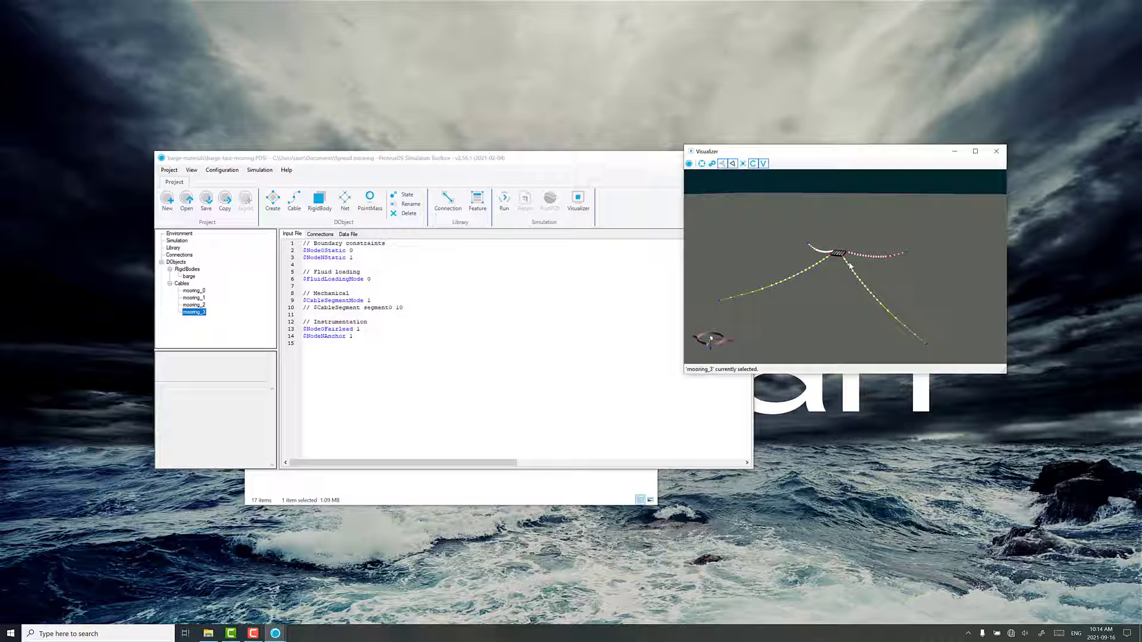
pyautogui.moveTo(850, 279); pyautogui.dragTo(728, 298)
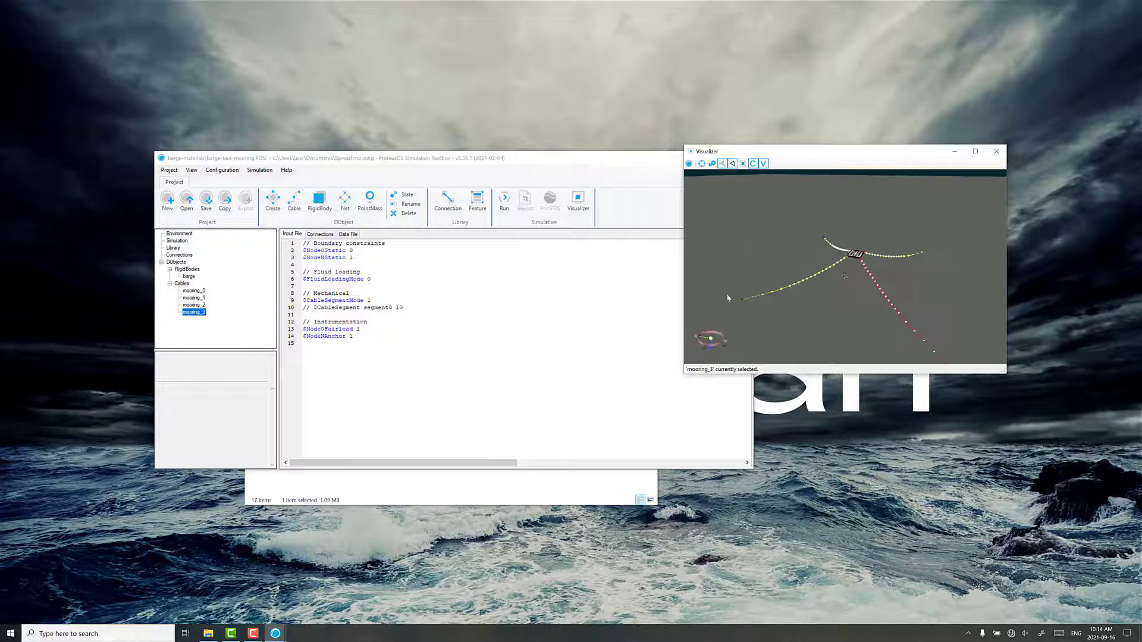